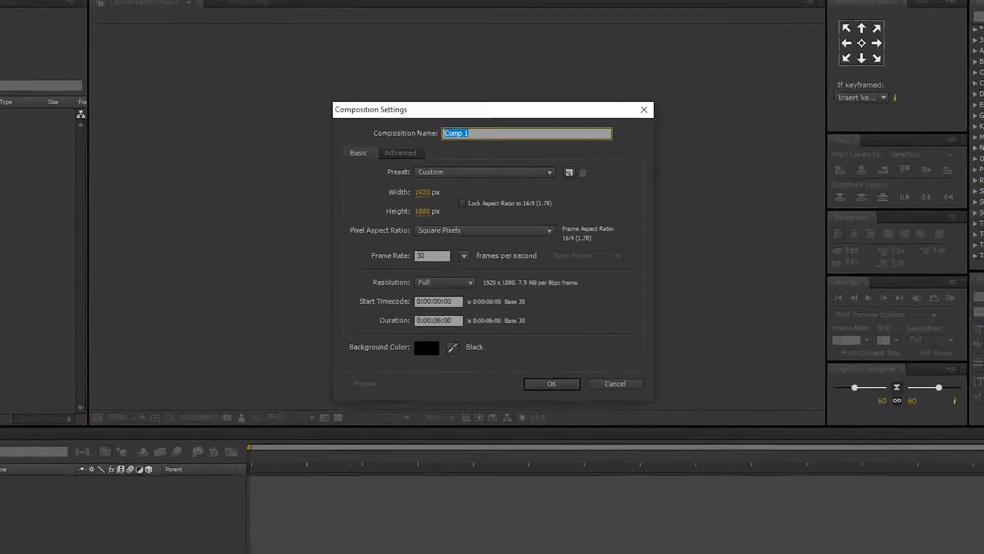
Name the composition Bullet Train and set its duration to 0:00:02:00 at 1920×1080, 30 fps
text(B)
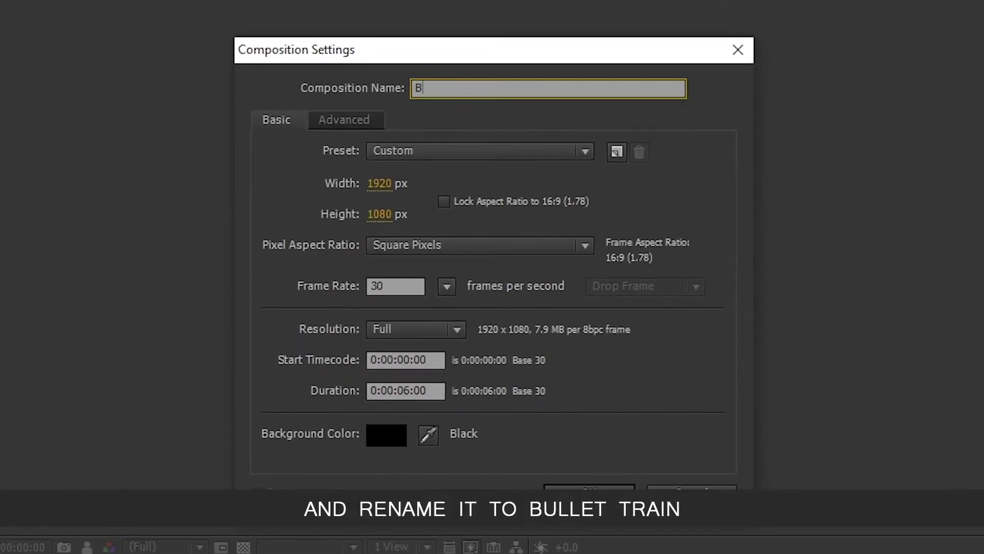
text(ullet Train)
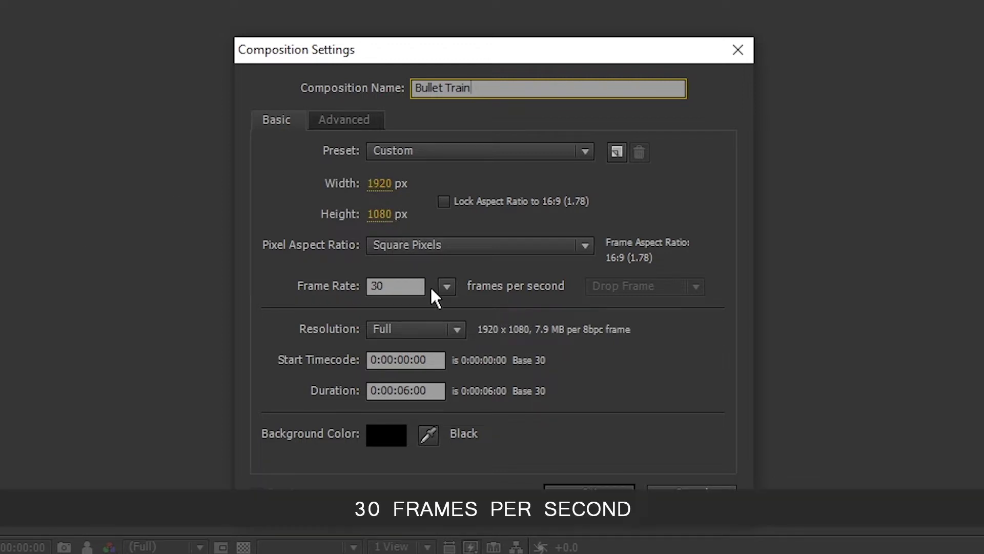
click(406, 391)
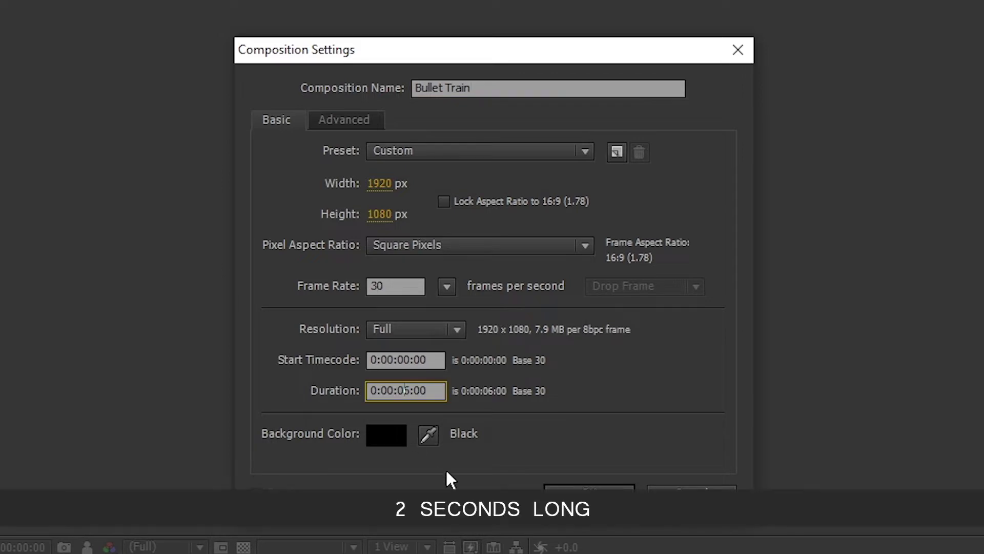
key(BackSpace)
text(2)
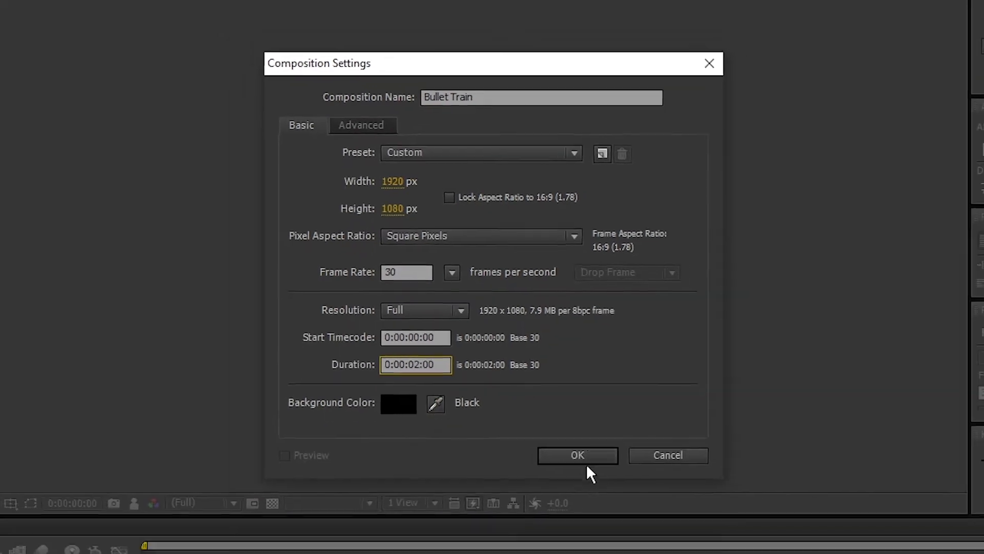
click(592, 493)
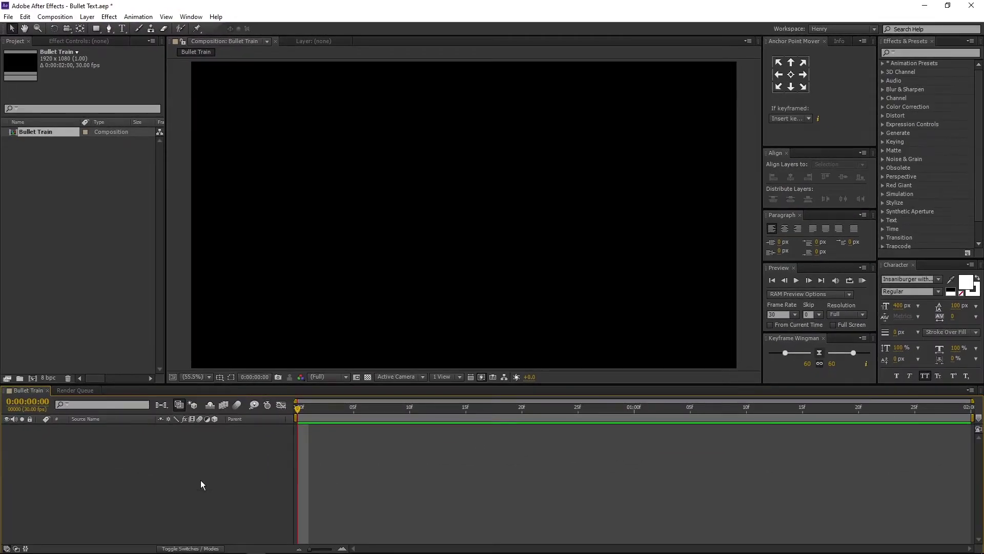
Import Background Image.jpg into the project through Import > File
right_click(27, 228)
mouse_move(81, 267)
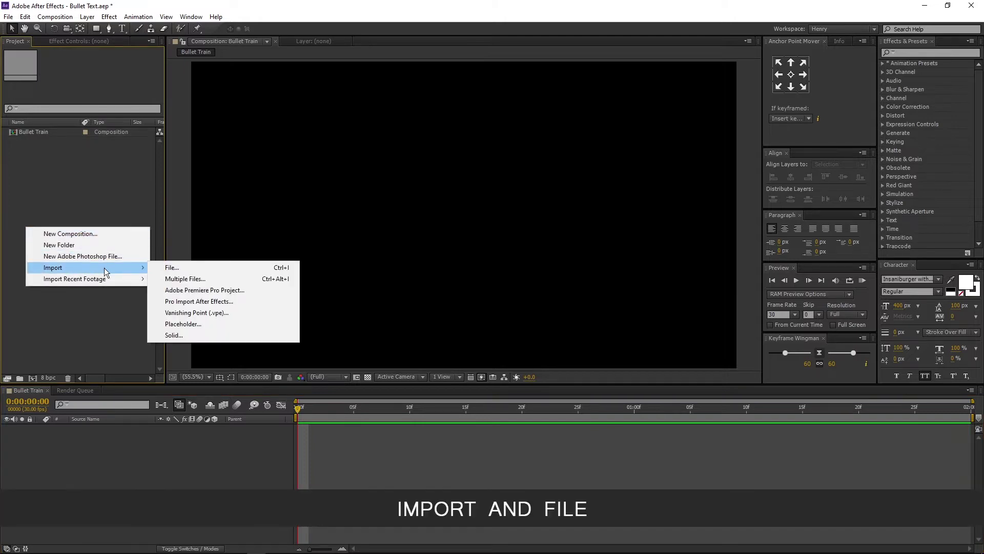
click(193, 268)
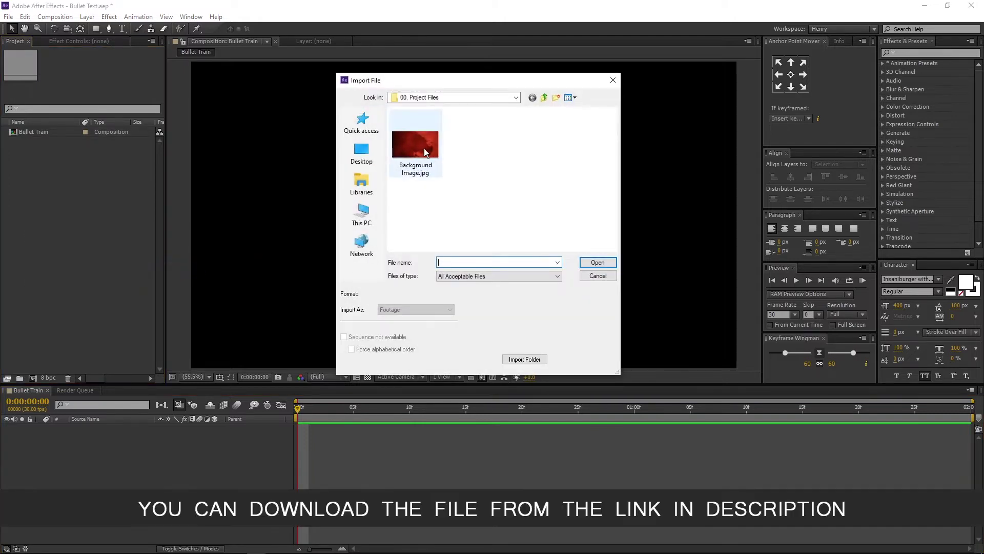
click(419, 146)
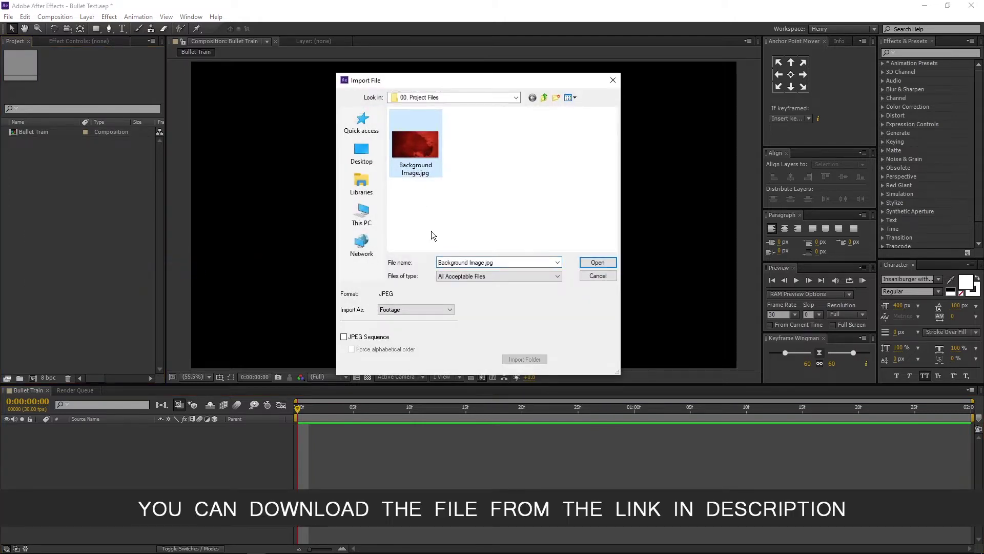
click(603, 263)
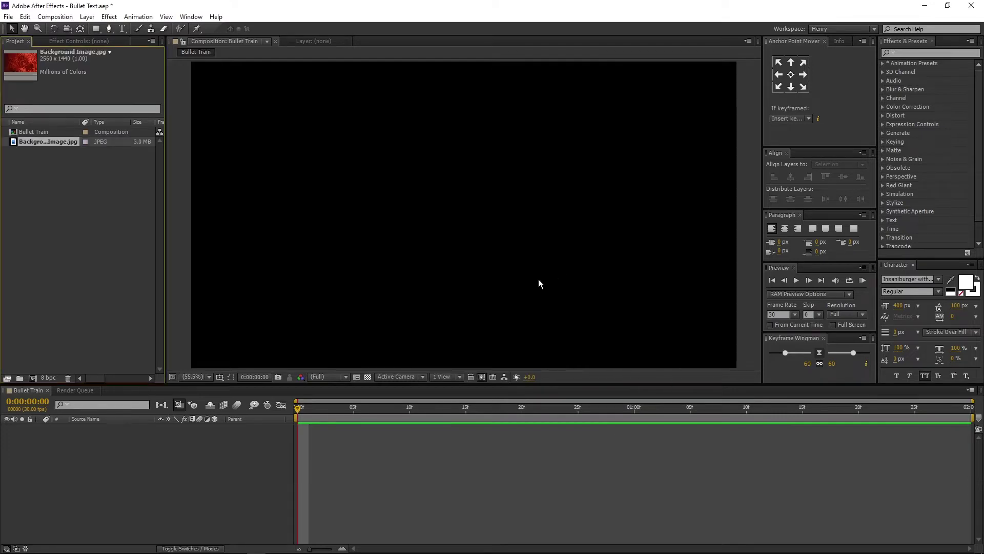
click(73, 261)
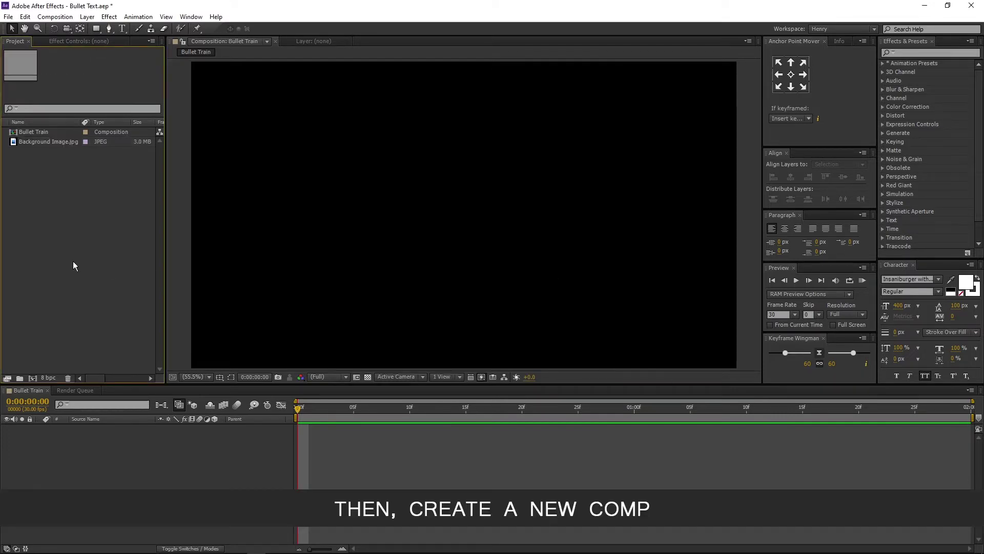
Create a new composition named text
click(33, 377)
text(te)
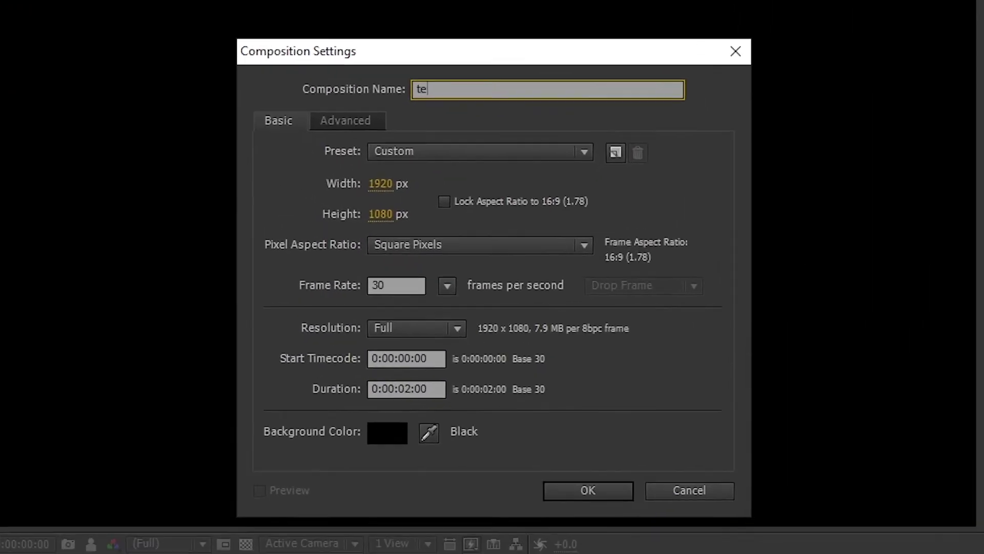
text(xt)
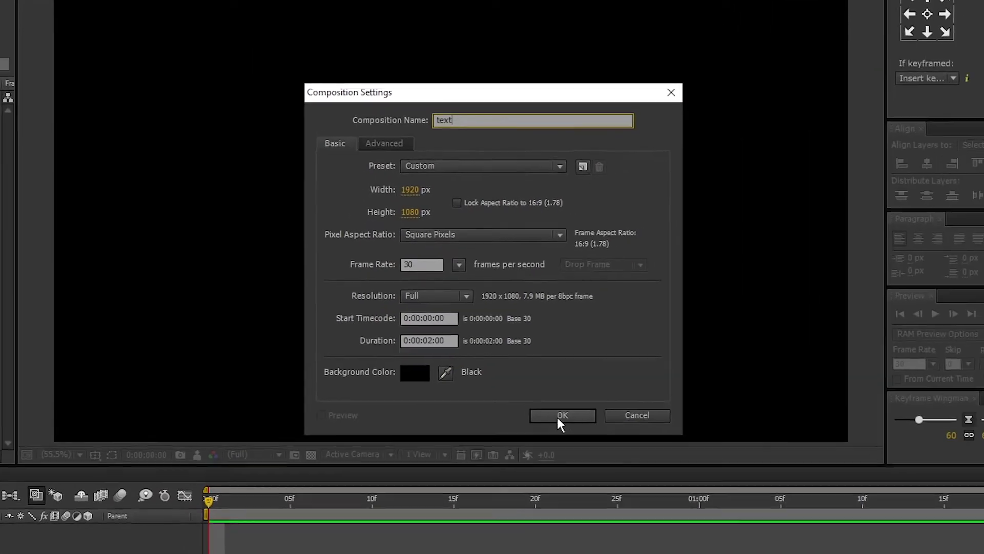
click(588, 495)
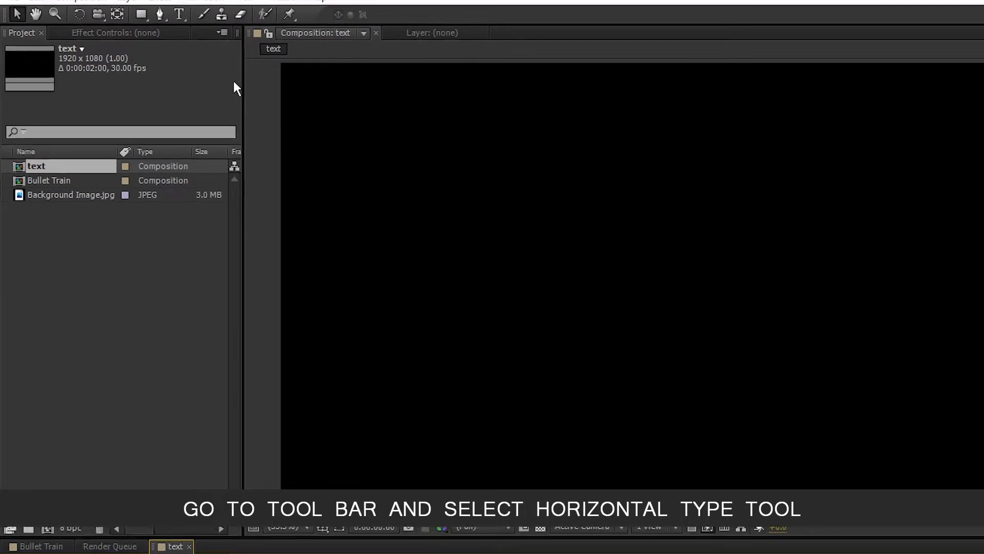
Type BULLET as a horizontal text layer in the text comp
drag(179, 14, 266, 14)
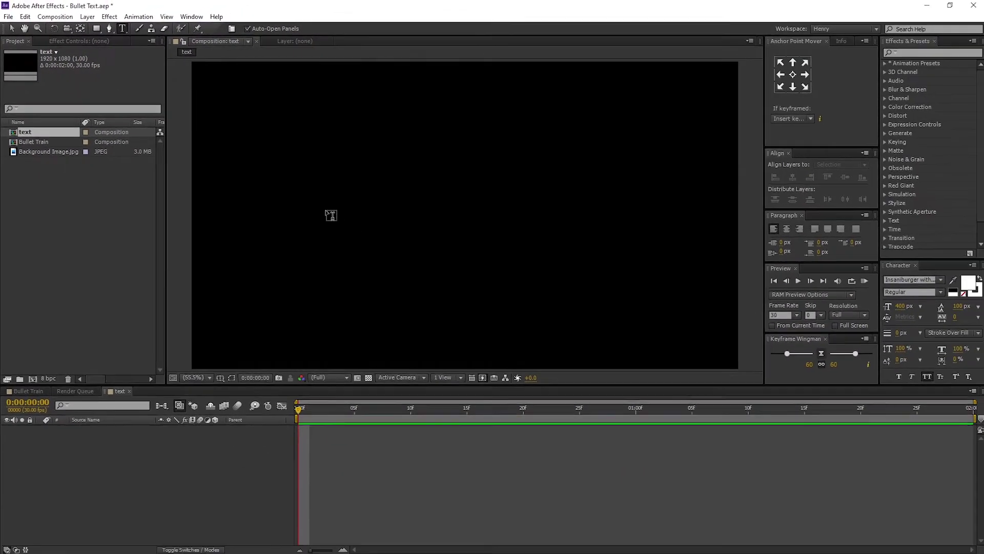
click(365, 229)
text(BULLET)
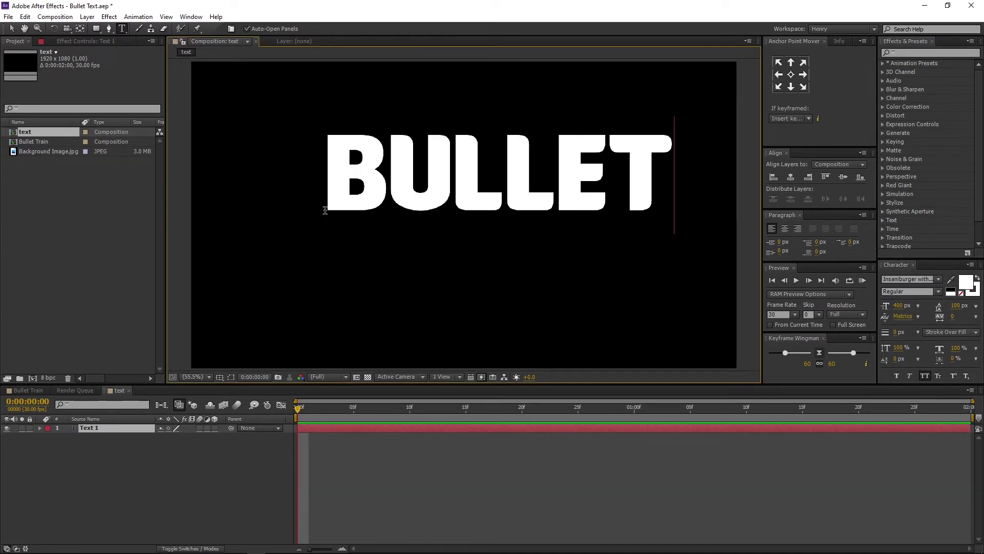
key(KP_Enter)
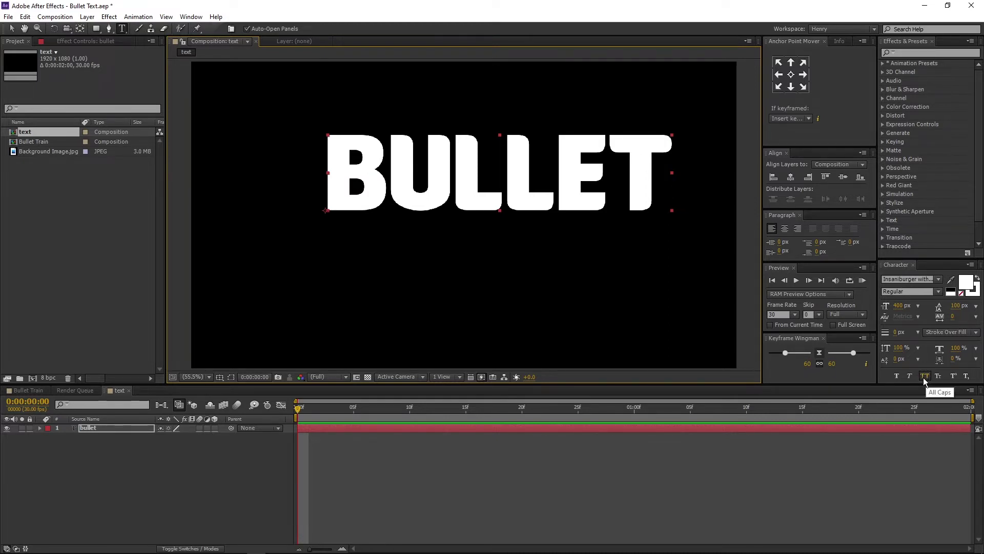
Centre BULLET horizontally and vertically, and move its anchor point to its centre
click(792, 178)
click(841, 177)
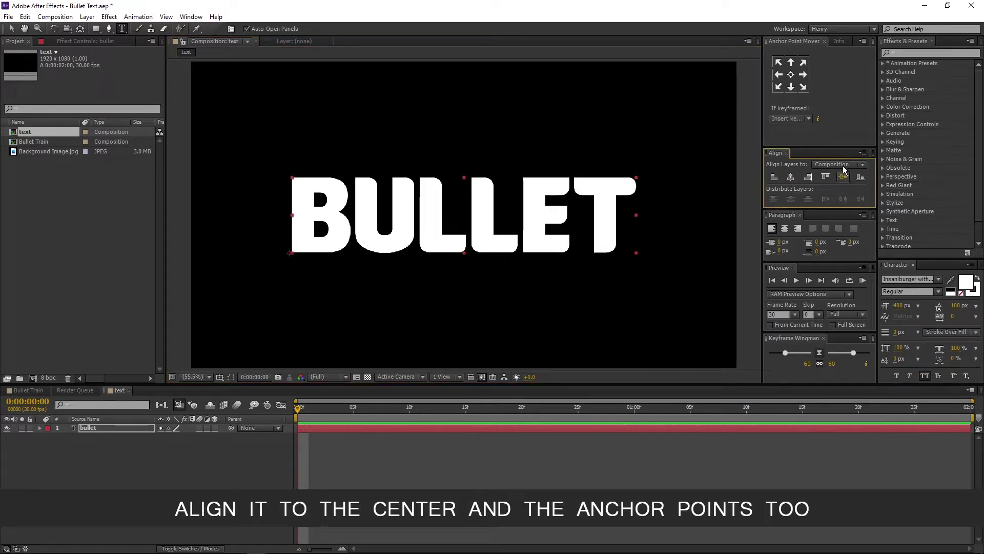
click(791, 75)
click(791, 74)
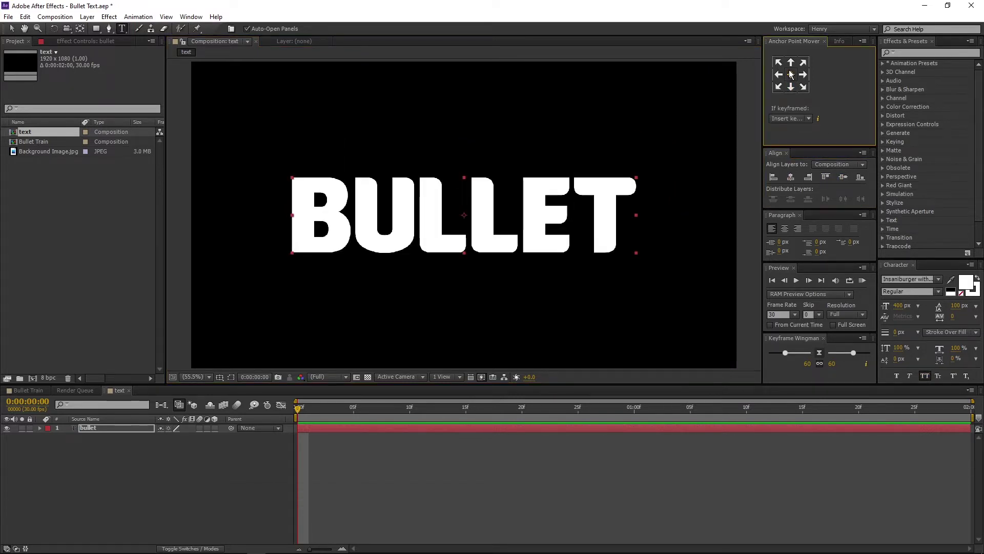
click(32, 180)
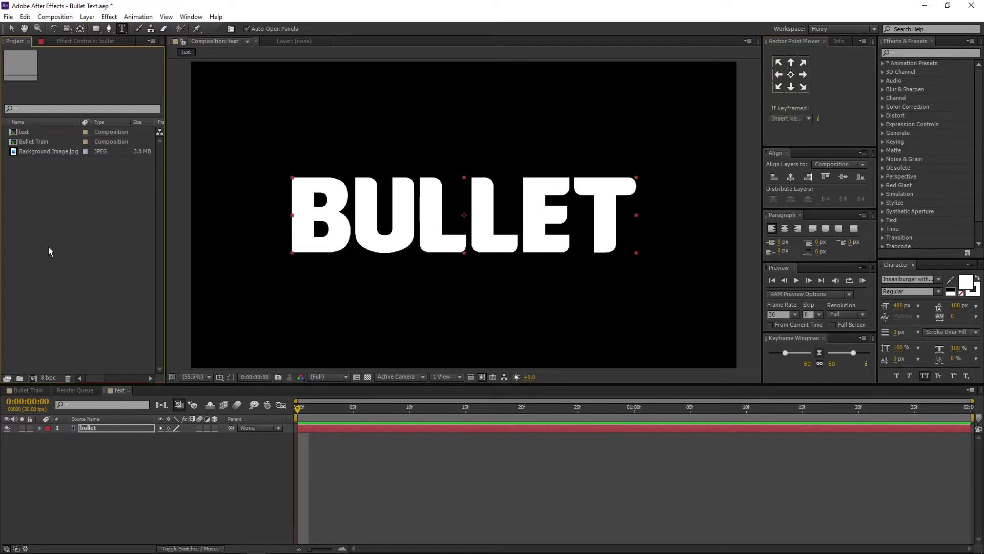
Create a new composition named Text + Texture
click(32, 379)
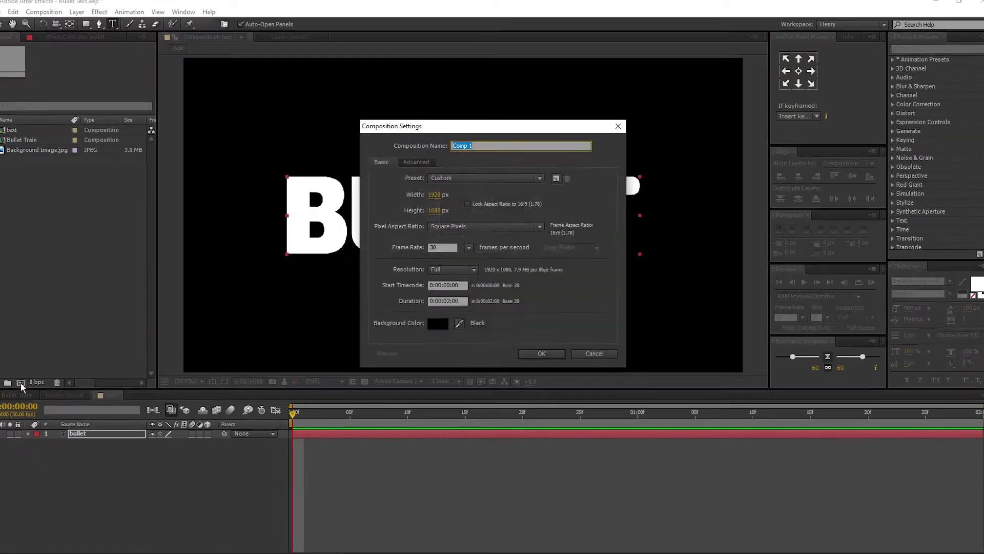
text(Te)
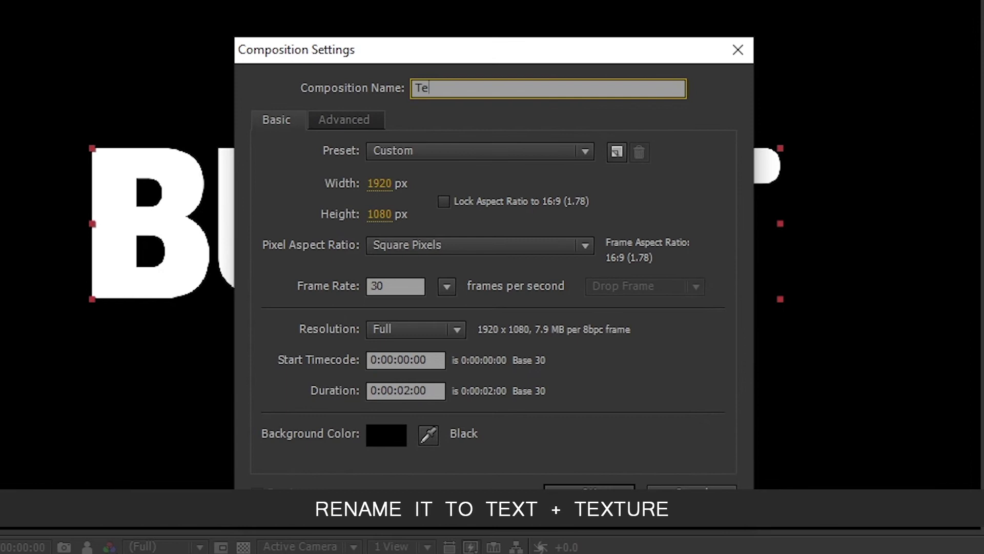
text(xt + Texture)
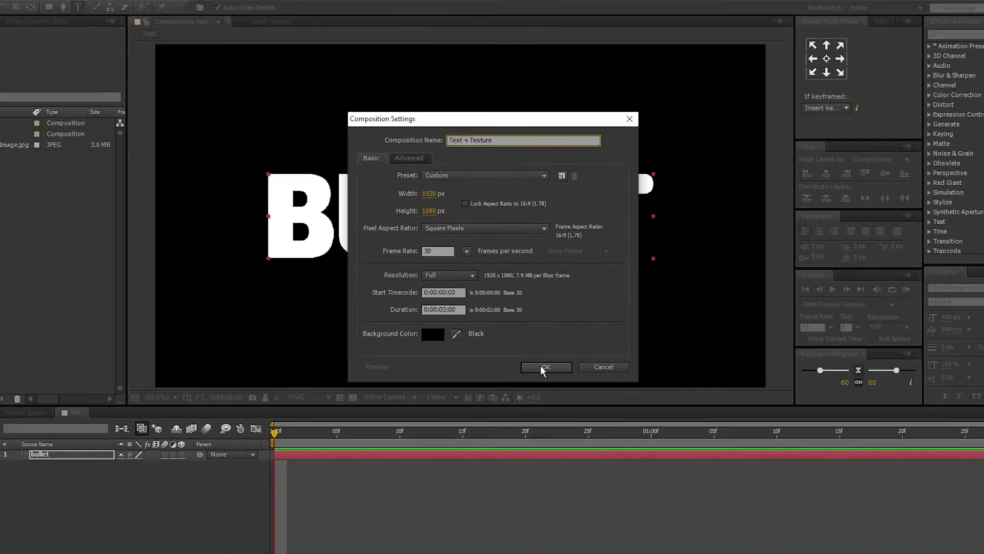
click(587, 498)
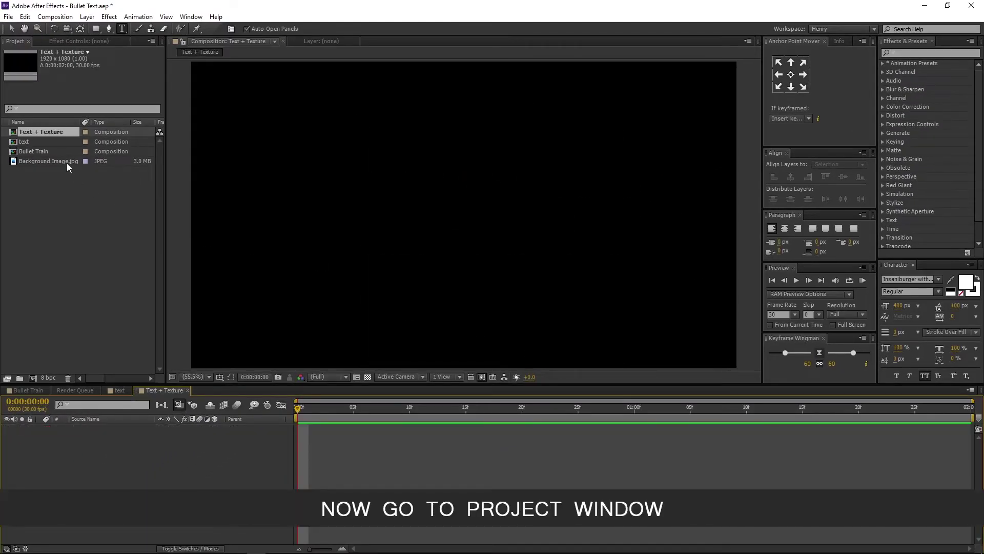
Place Background Image.jpg in Text + Texture with the text comp layered above it
click(62, 162)
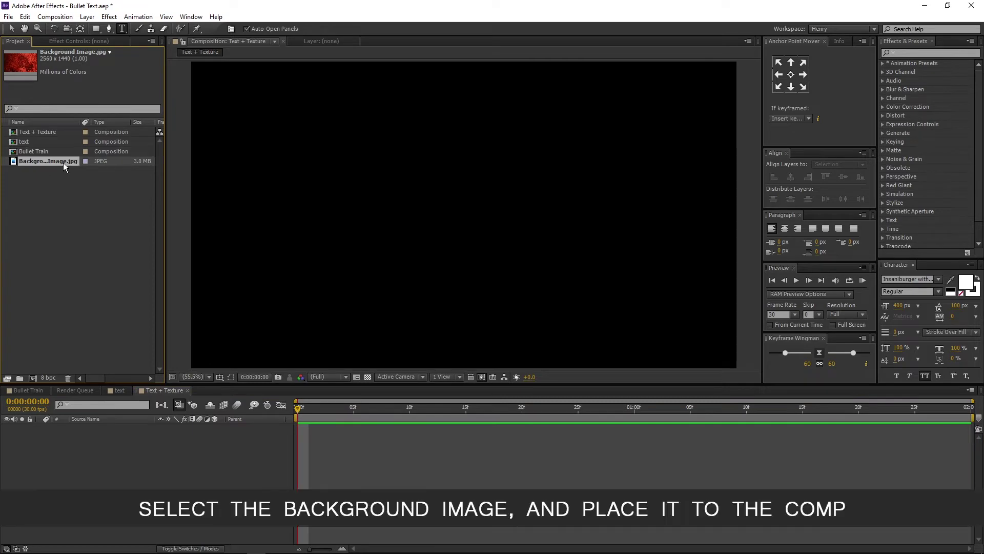
drag(69, 507, 72, 511)
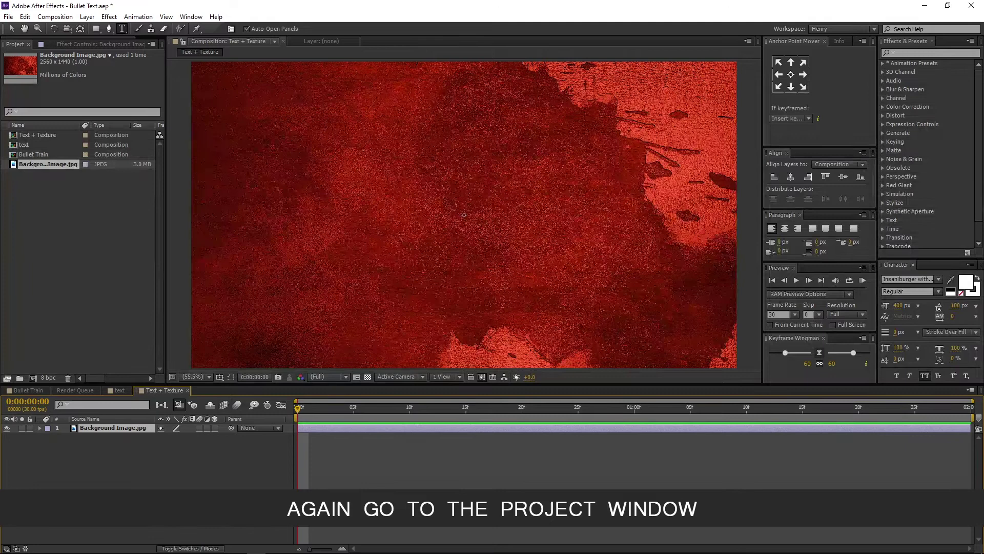
click(75, 266)
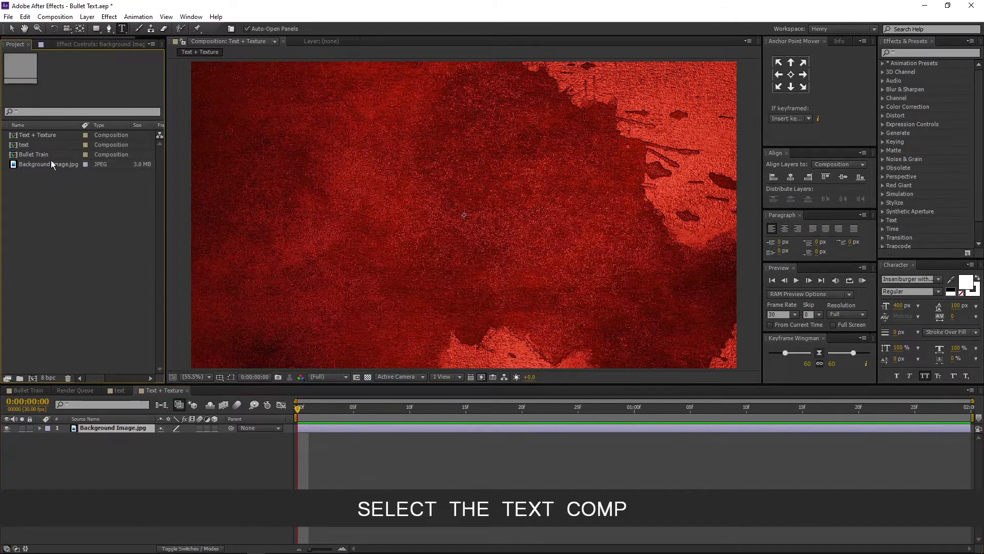
click(48, 146)
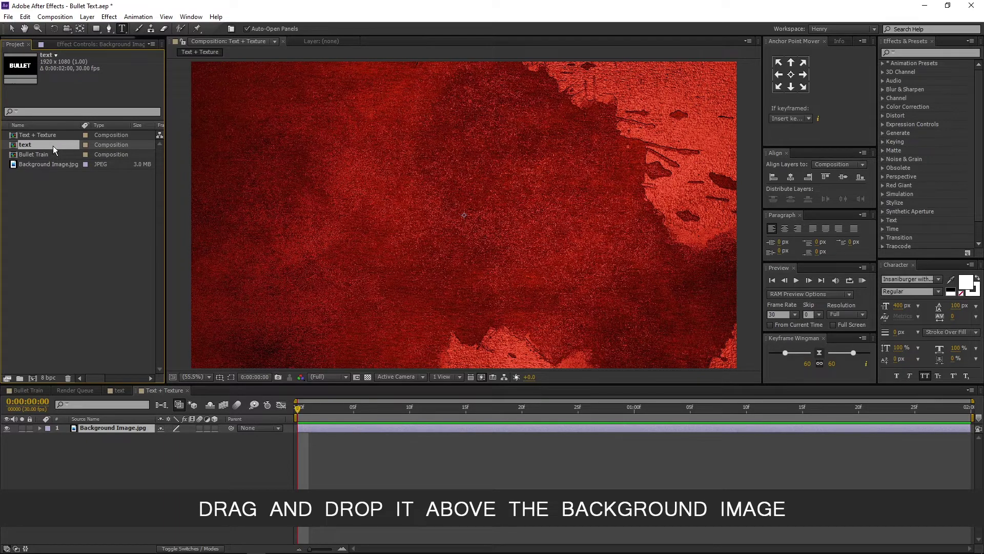
drag(53, 145, 60, 427)
Set Background Image.jpg's track matte to Alpha Matte "text"
click(100, 437)
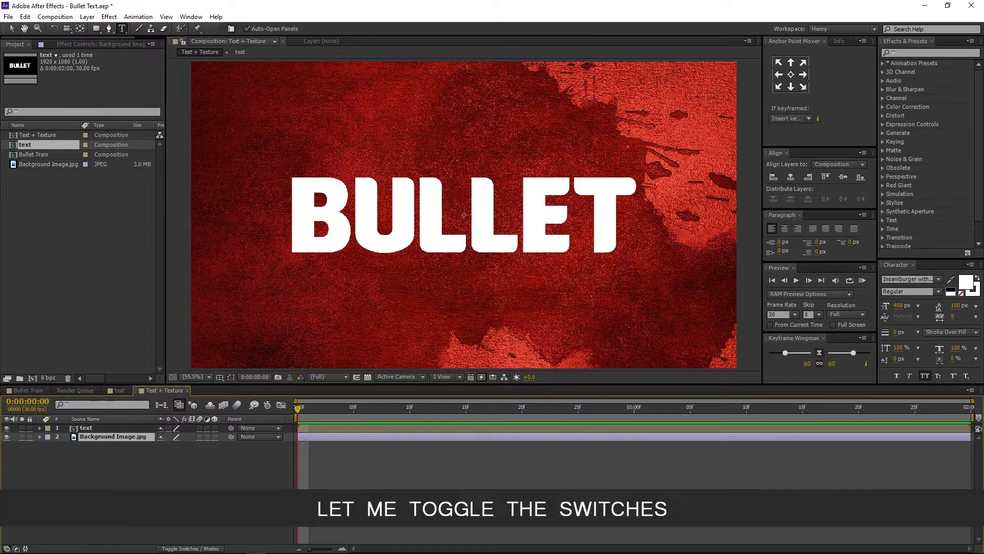
click(191, 548)
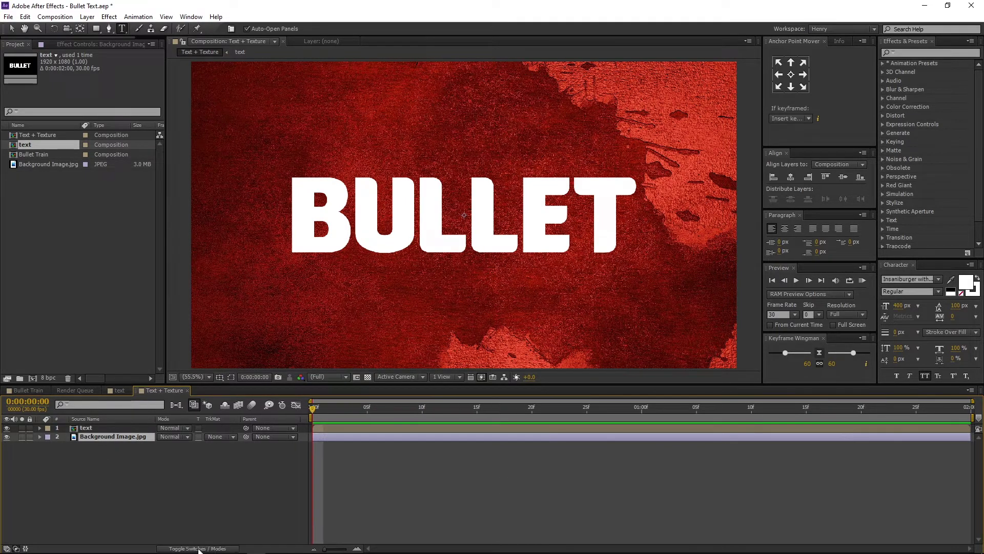
click(219, 436)
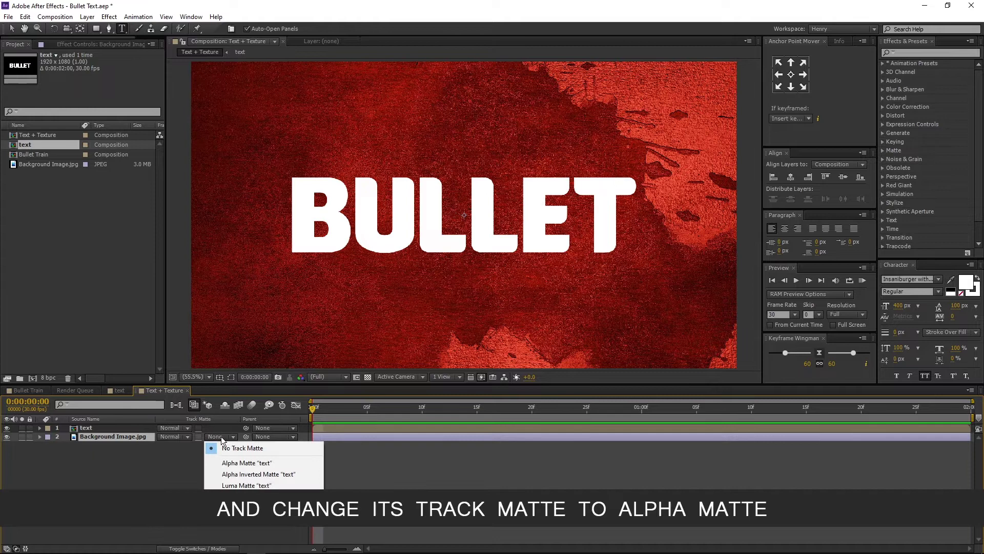
click(230, 462)
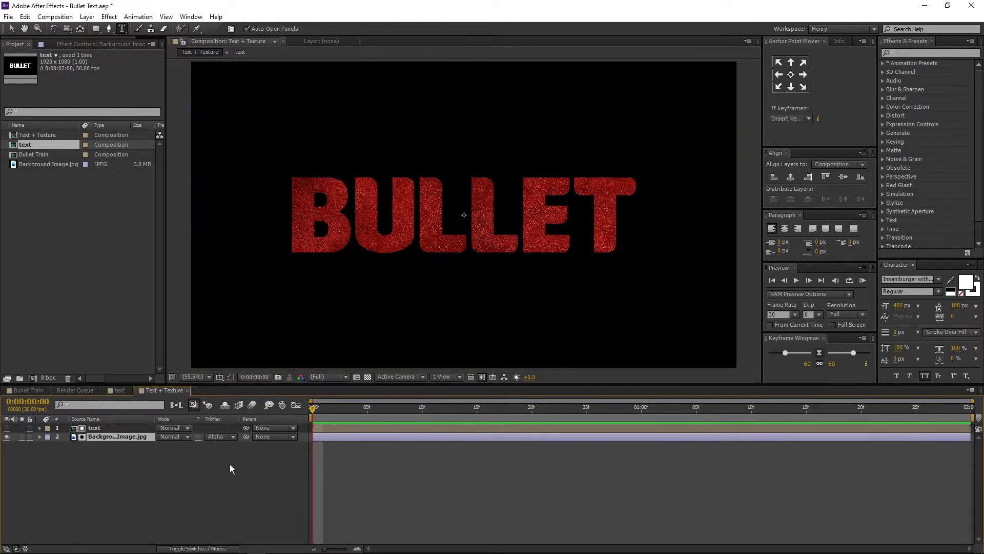
Show the timeline Columns options, then dismiss them without changes
right_click(229, 417)
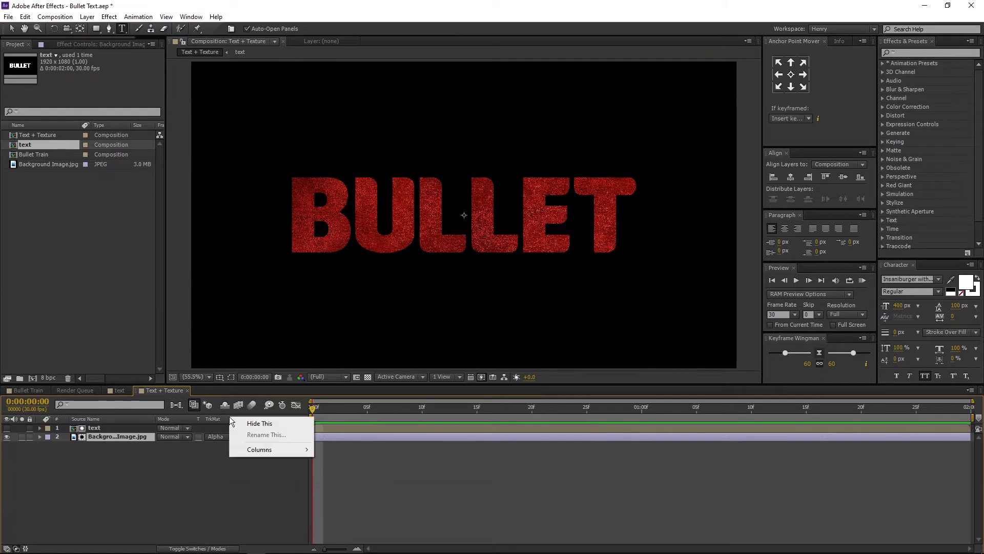
mouse_move(260, 447)
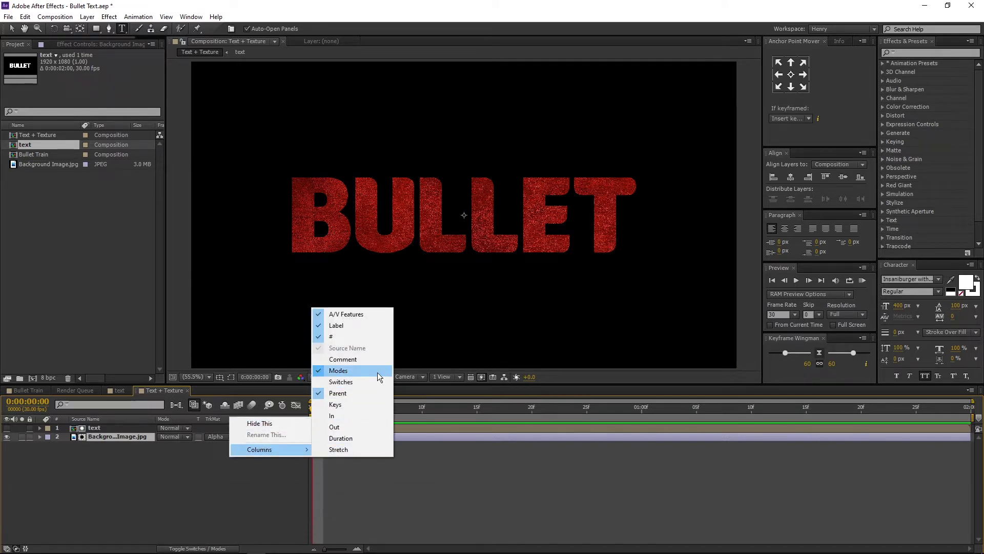
click(233, 476)
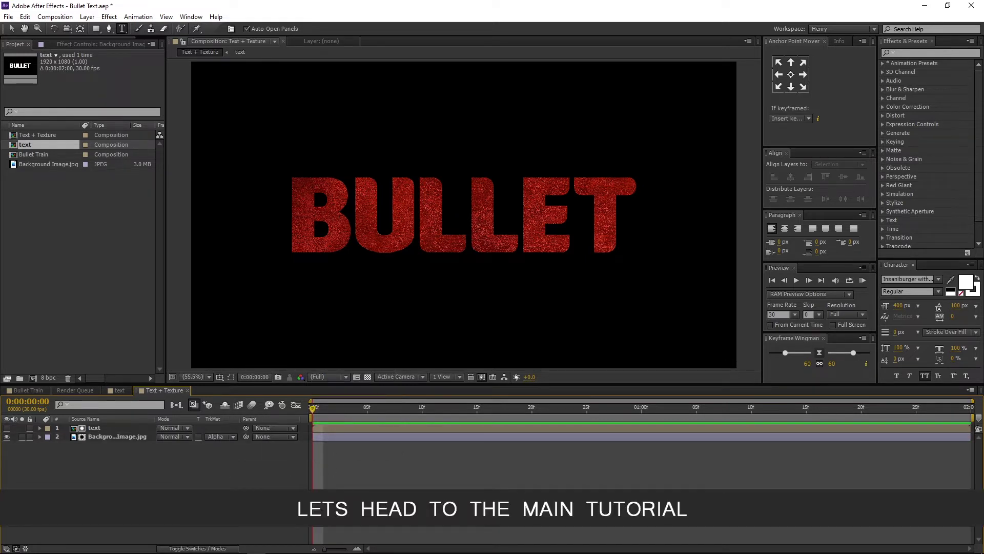
Add Text + Texture to the Bullet Train timeline and rename the layer Blur 1
click(20, 391)
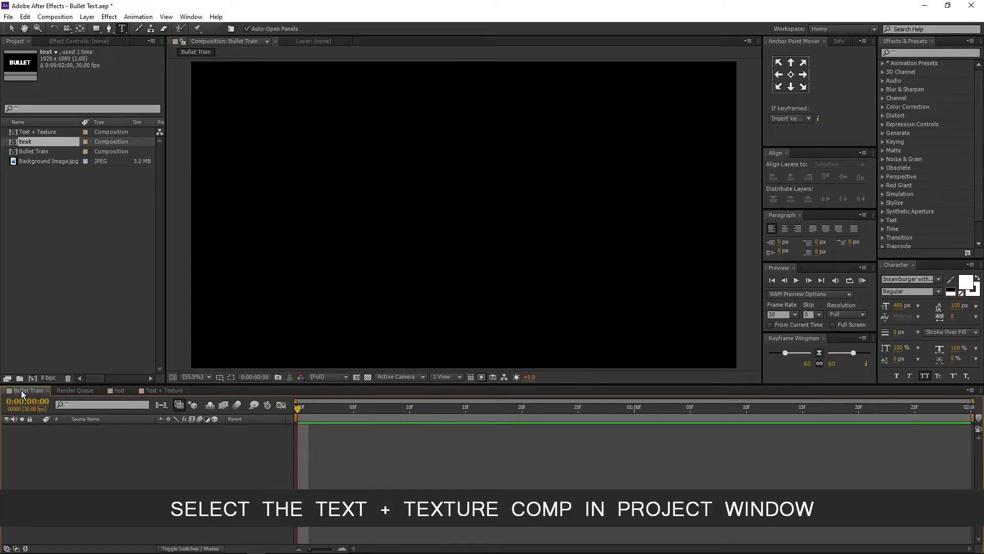
click(45, 133)
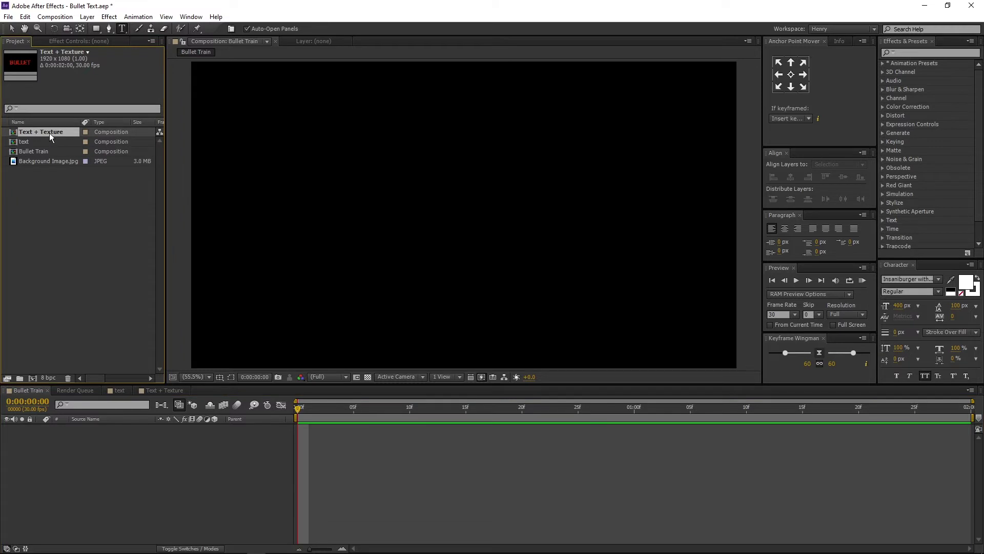
drag(49, 133, 69, 475)
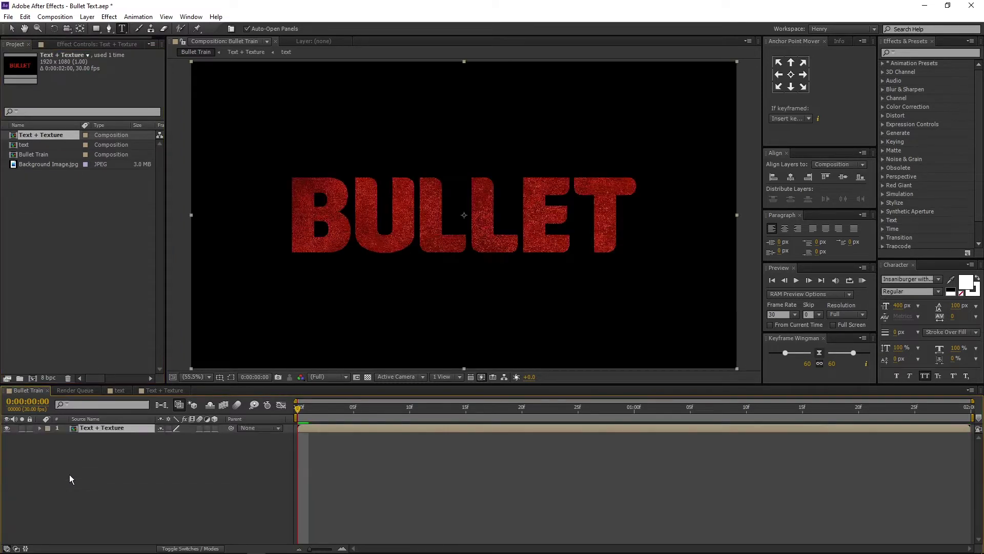
right_click(112, 430)
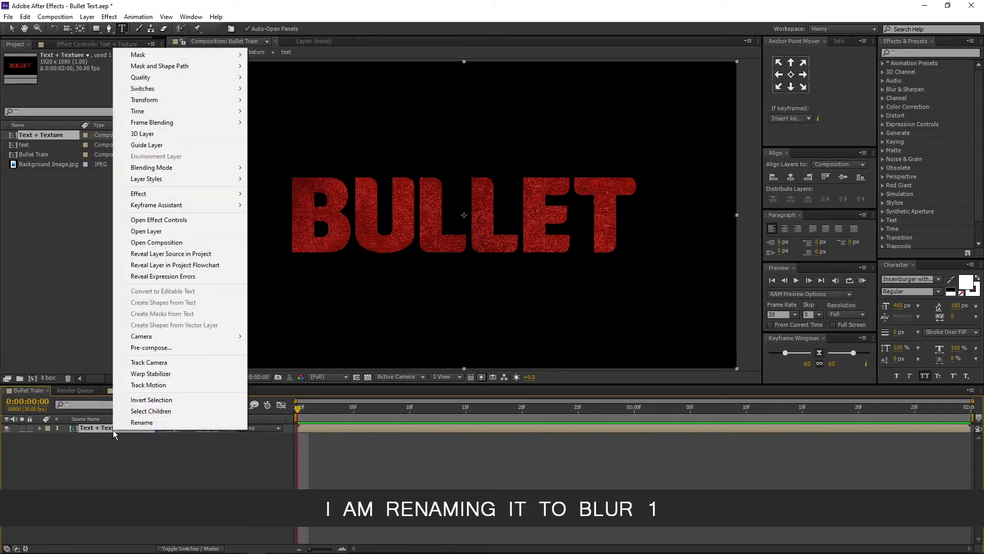
click(147, 422)
text(Blur 1)
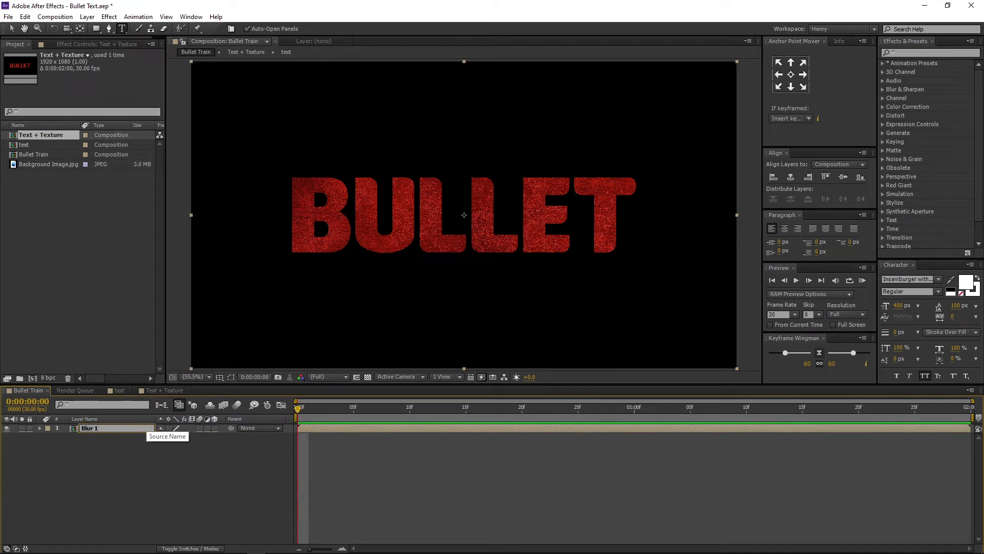
key(Return)
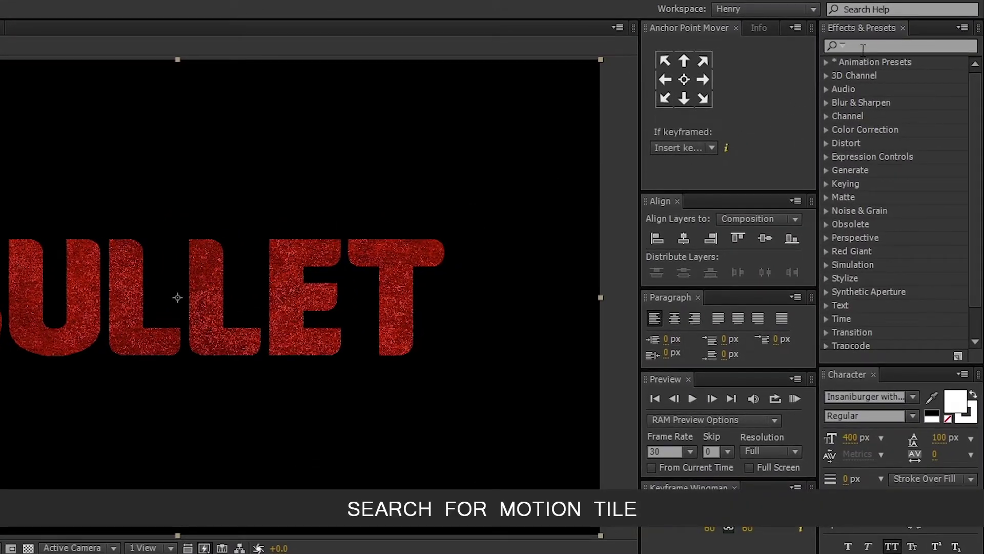
Apply the Motion Tile effect to Blur 1 and set its Tile Width to 0
click(867, 45)
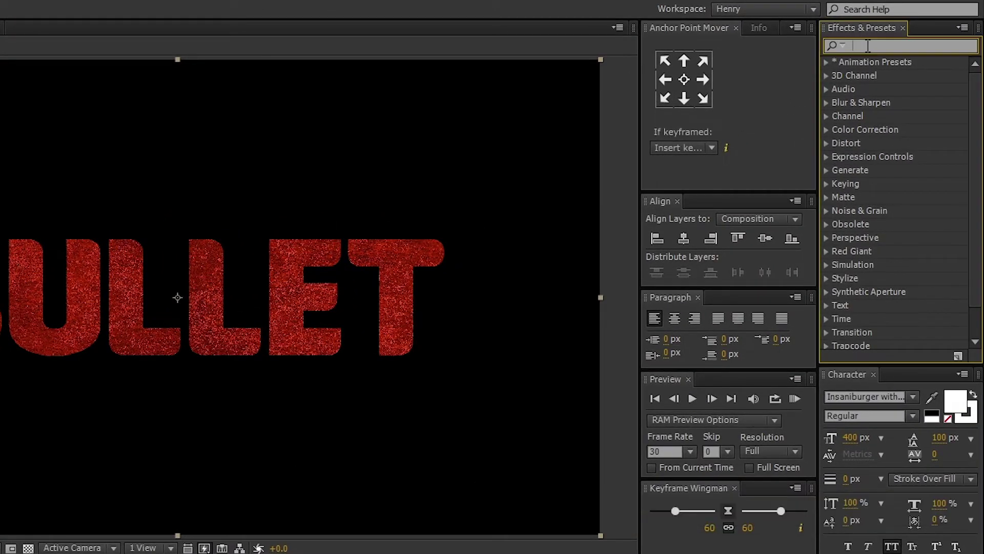
text(motion t)
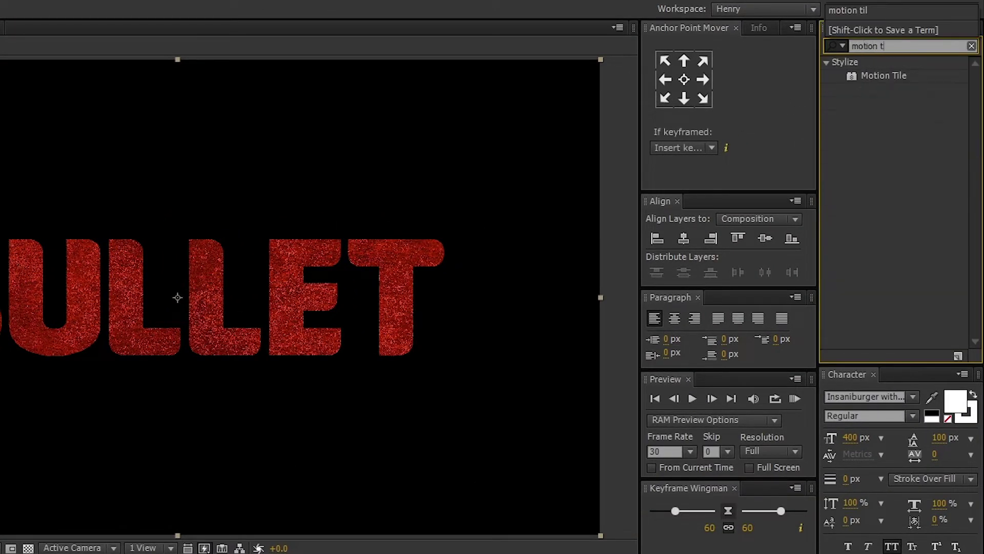
text(ile)
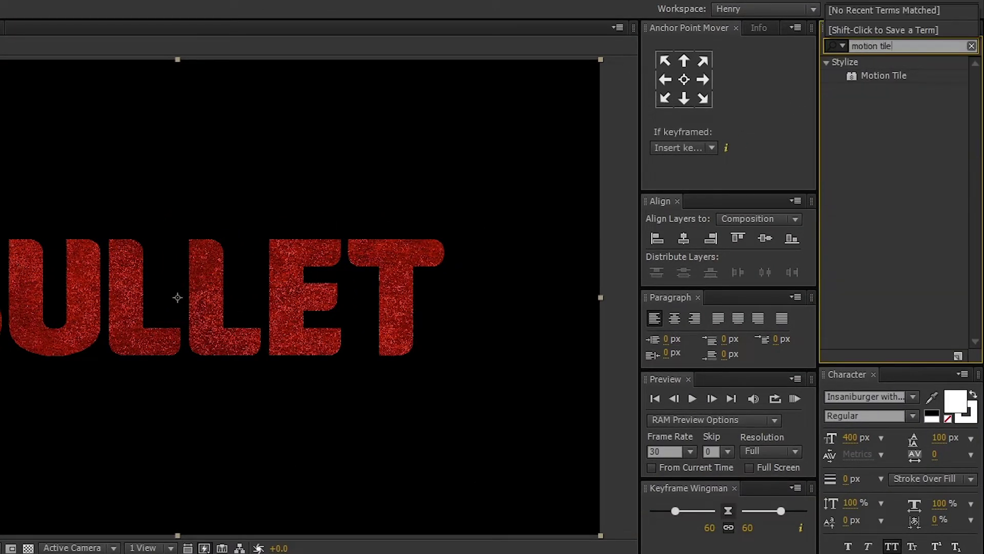
click(876, 78)
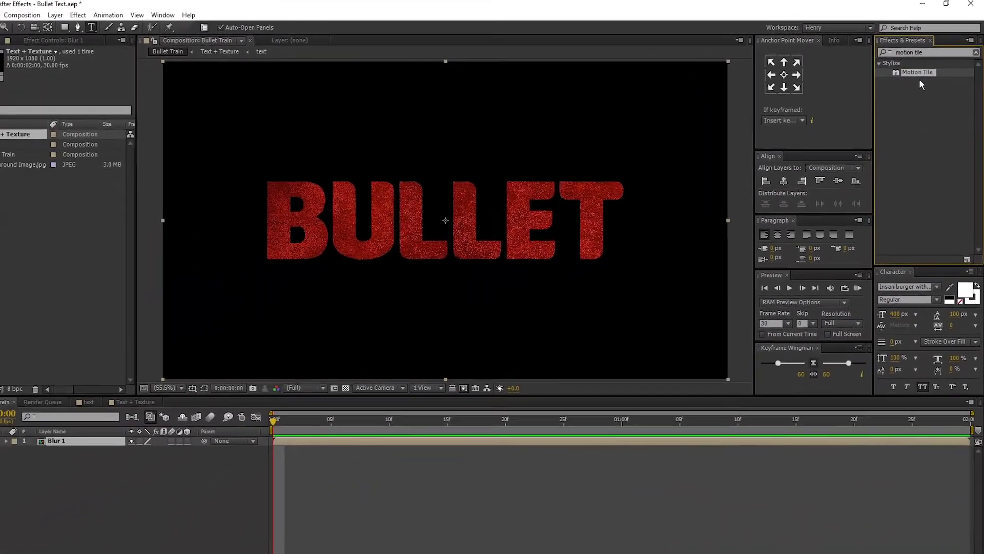
drag(884, 75, 111, 430)
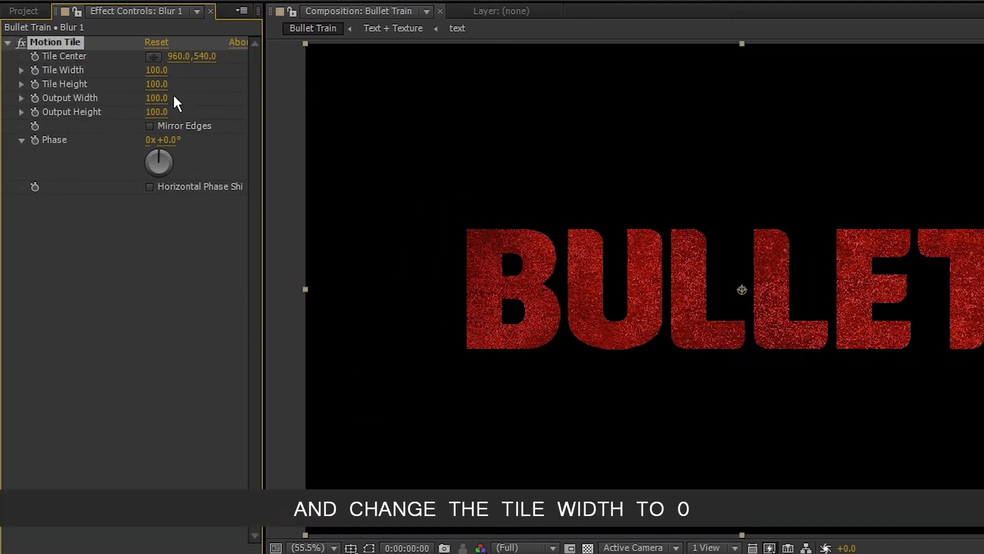
click(160, 71)
text(0)
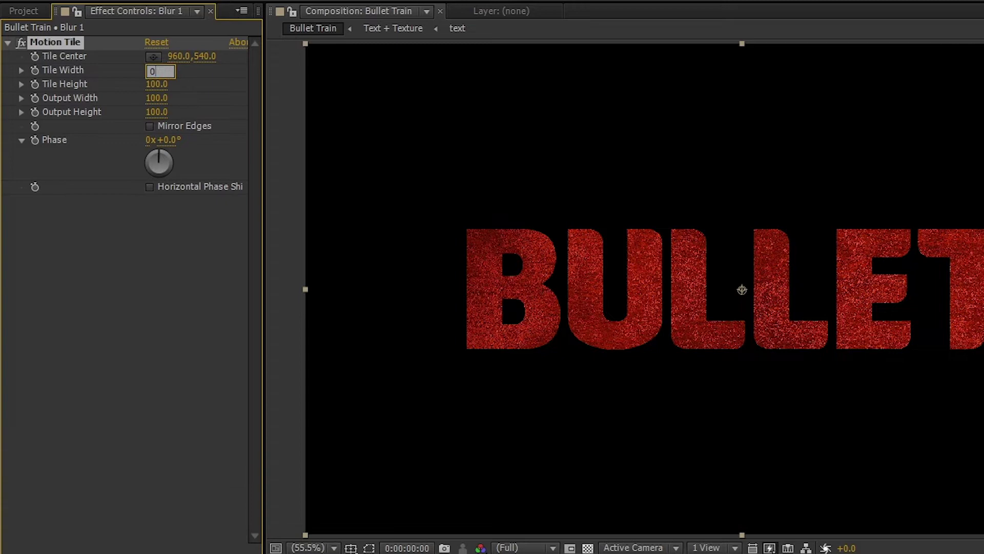
key(Return)
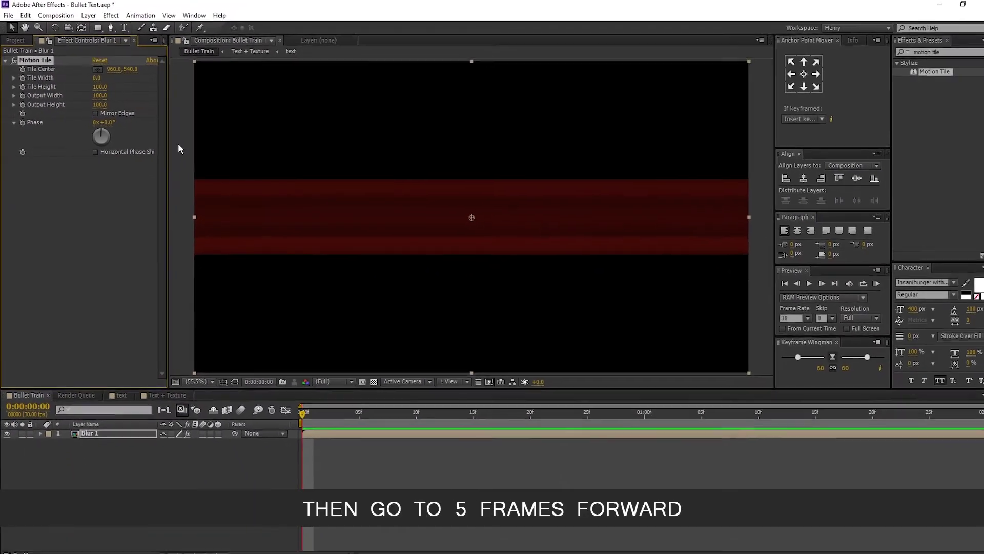
At frame 5, separate Blur 1's Position dimensions and drag X Position to -960
click(352, 413)
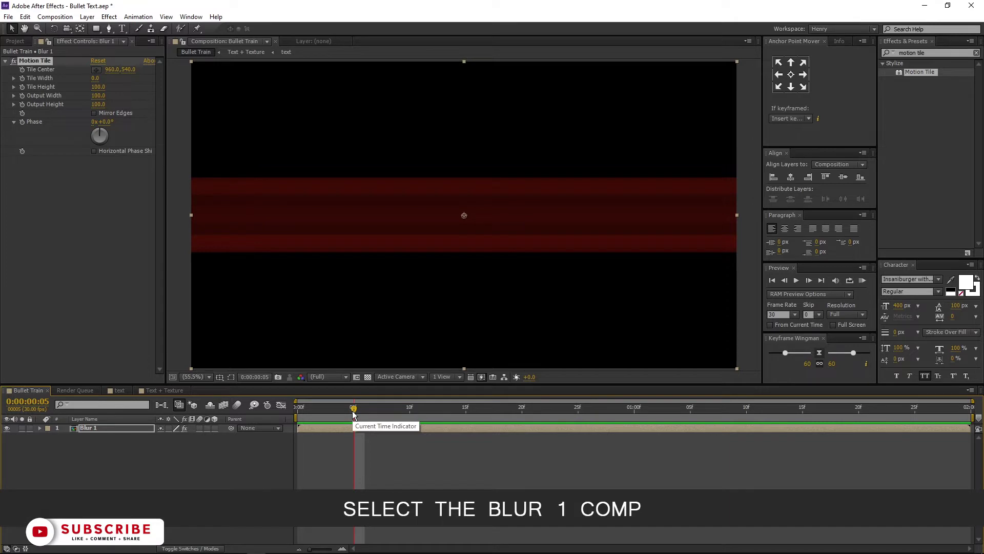
click(121, 428)
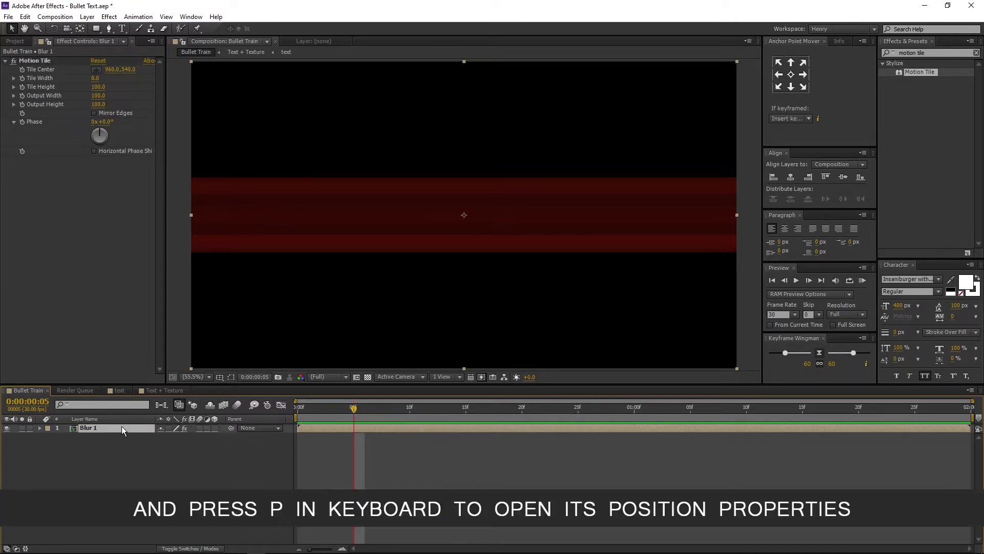
key(p)
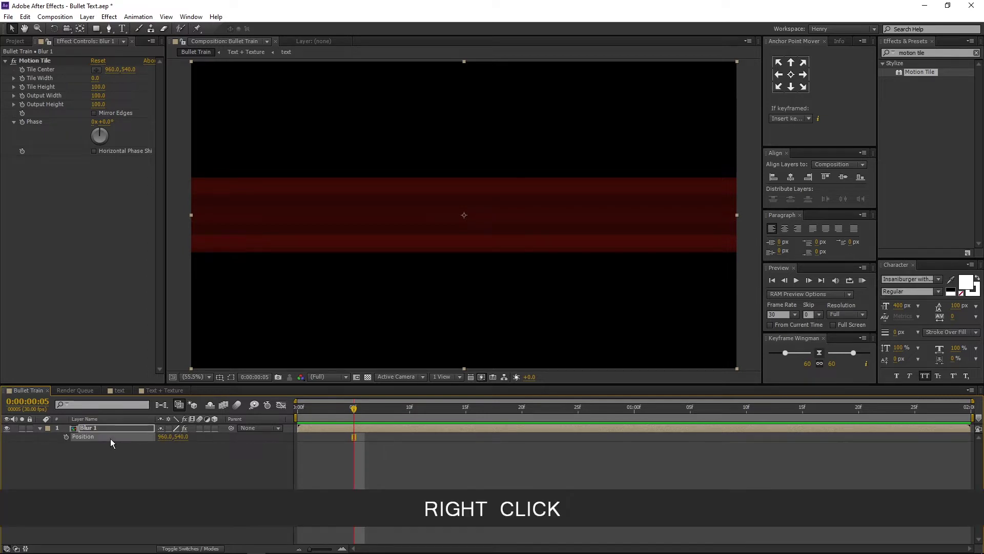
right_click(109, 439)
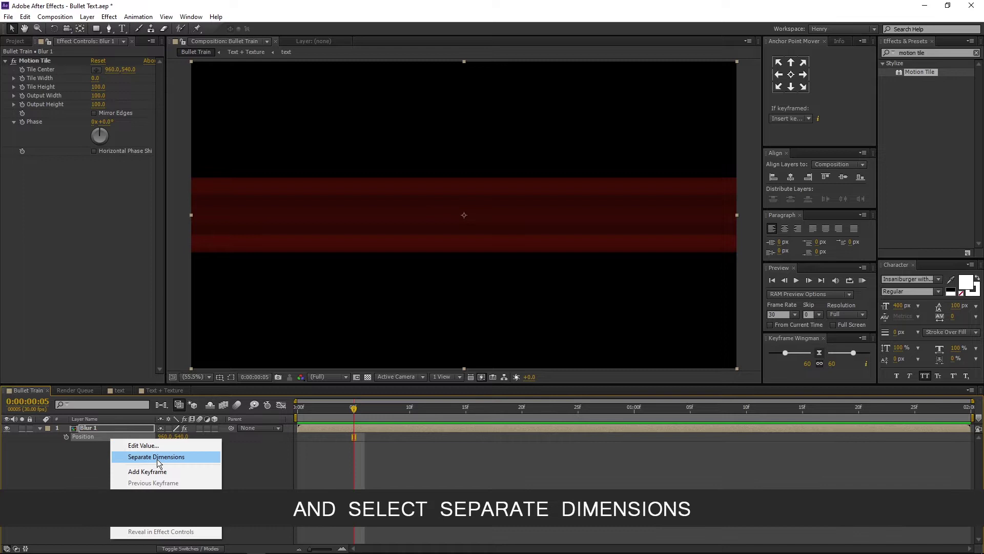
click(202, 460)
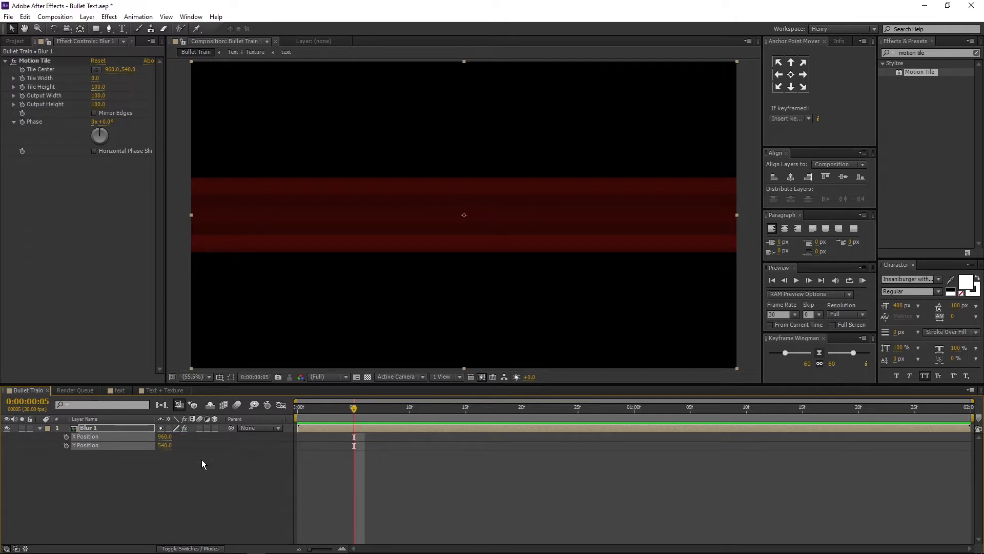
click(202, 460)
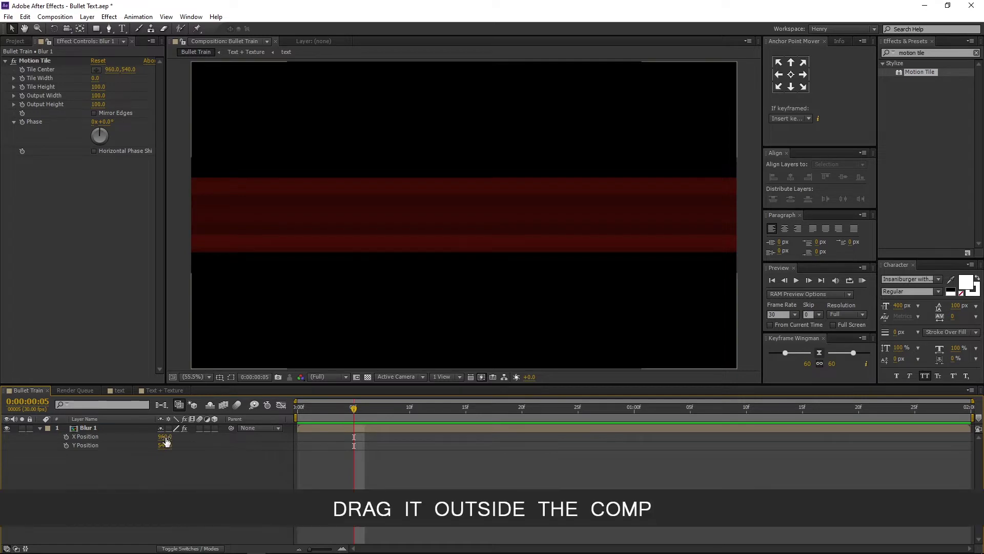
drag(165, 437, 192, 441)
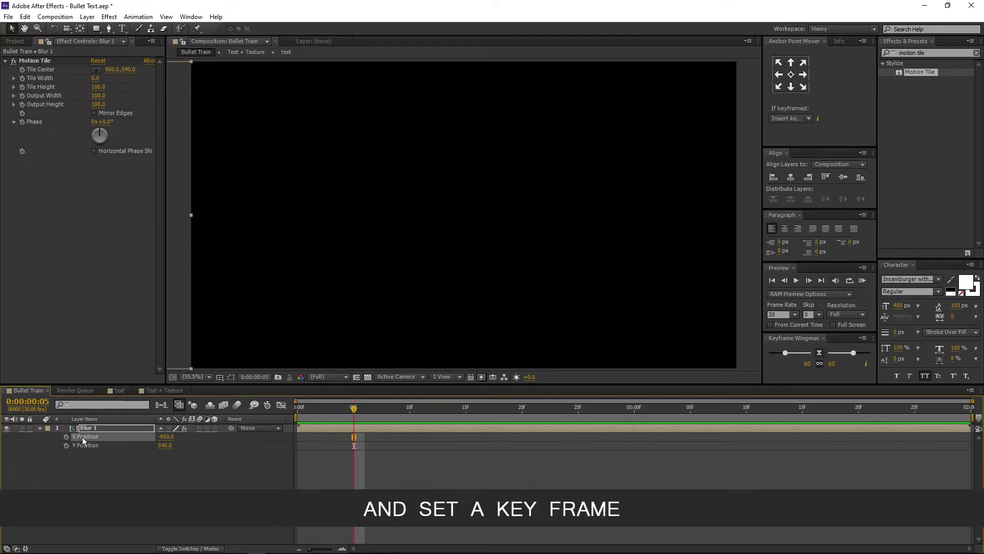
Keyframe Blur 1's X Position at frame 5, then set it to 2880 at frame 10
click(66, 436)
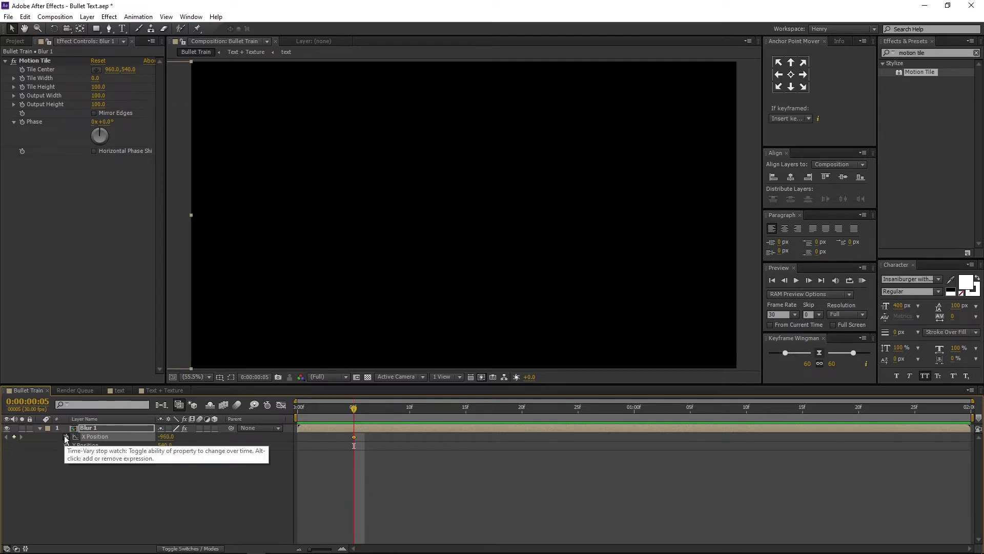
click(123, 481)
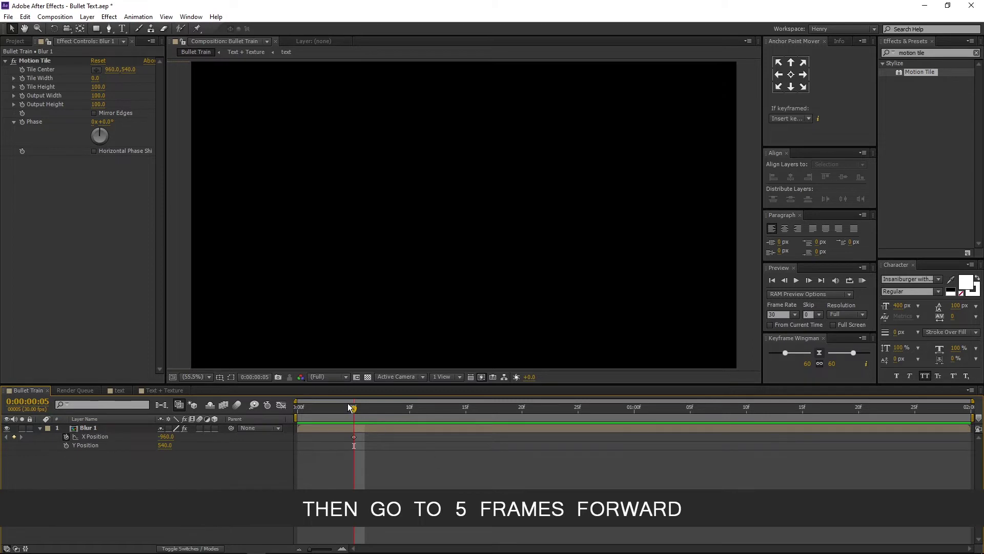
drag(351, 408, 410, 408)
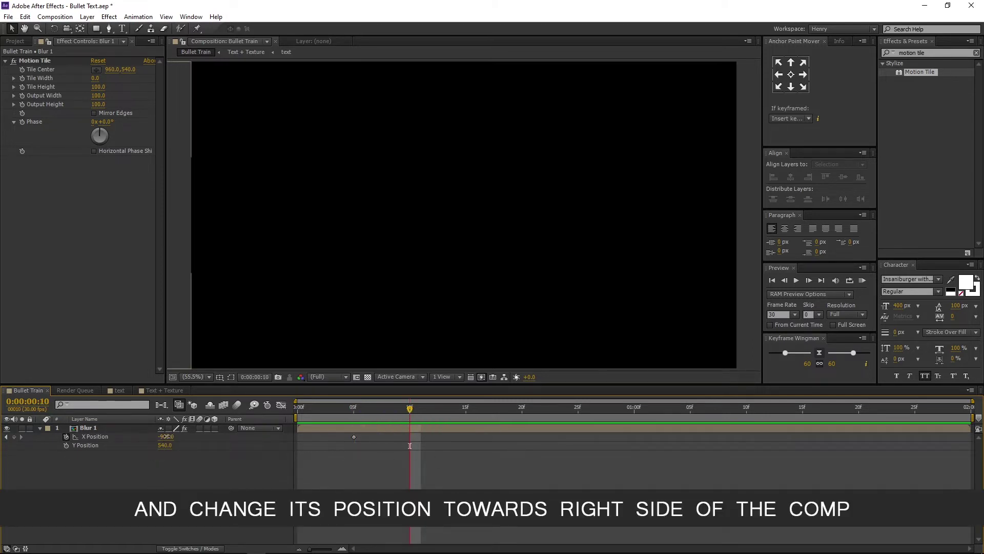
drag(166, 437, 495, 441)
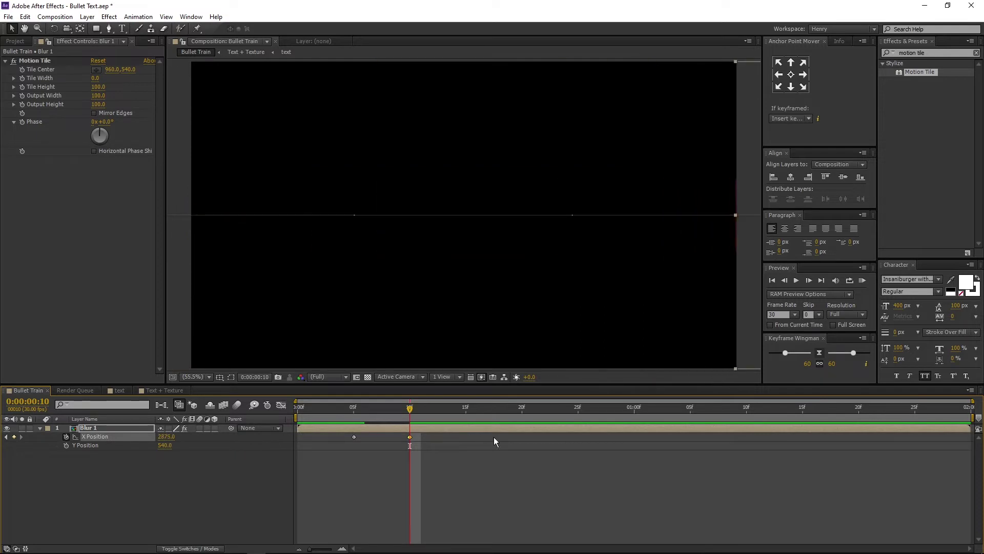
click(166, 437)
text(2880)
key(Return)
Enable motion blur on the Blur 1 layer and for the comp preview
mouse_move(409, 408)
mouse_down()
mouse_move(357, 409)
mouse_move(406, 412)
mouse_up()
click(199, 428)
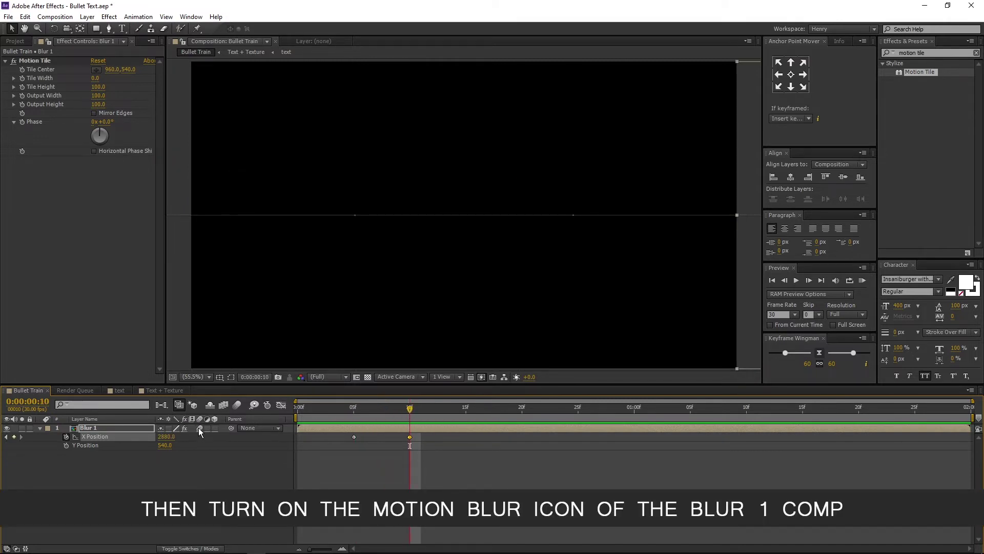
click(237, 405)
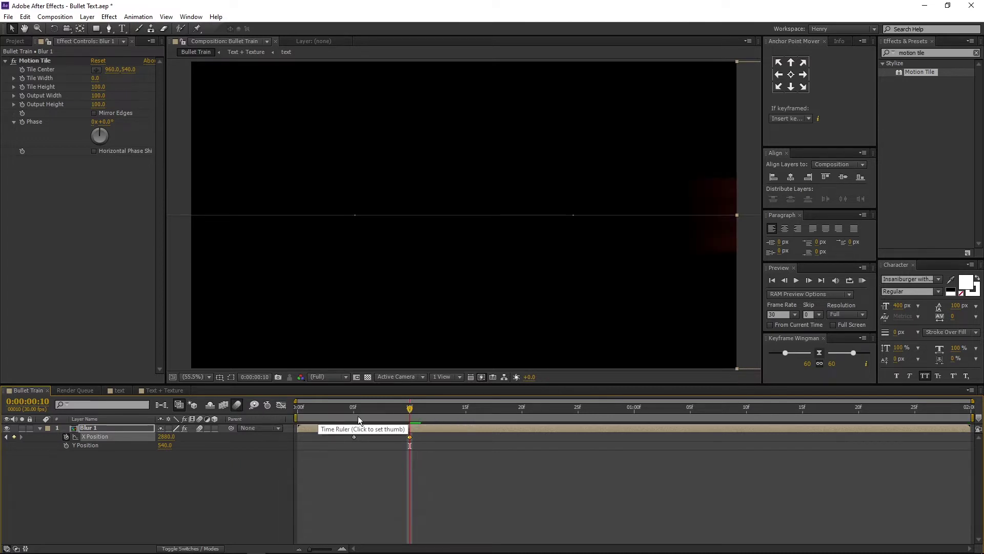
Apply Easy Ease to both X Position keyframes and collapse Blur 1's properties
drag(409, 408, 387, 413)
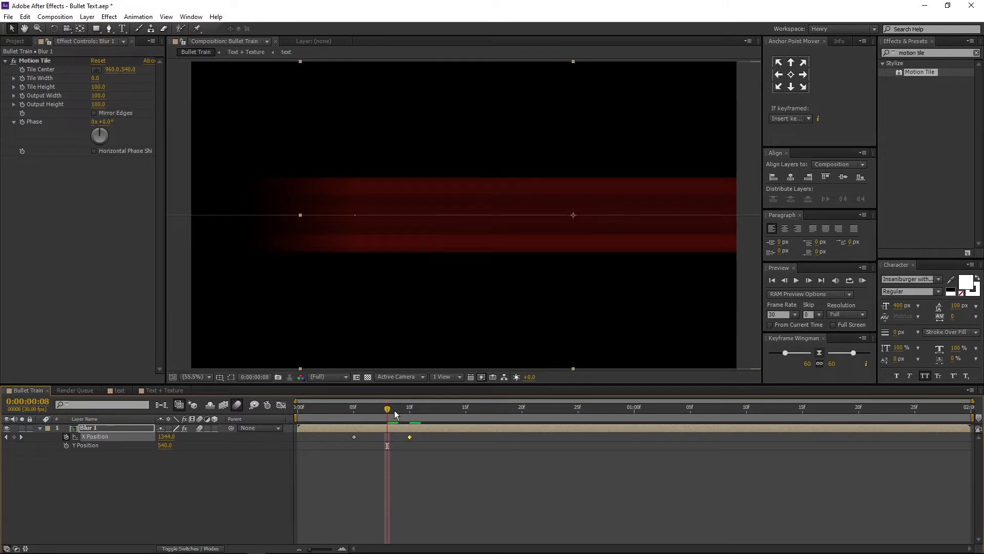
drag(392, 408, 348, 442)
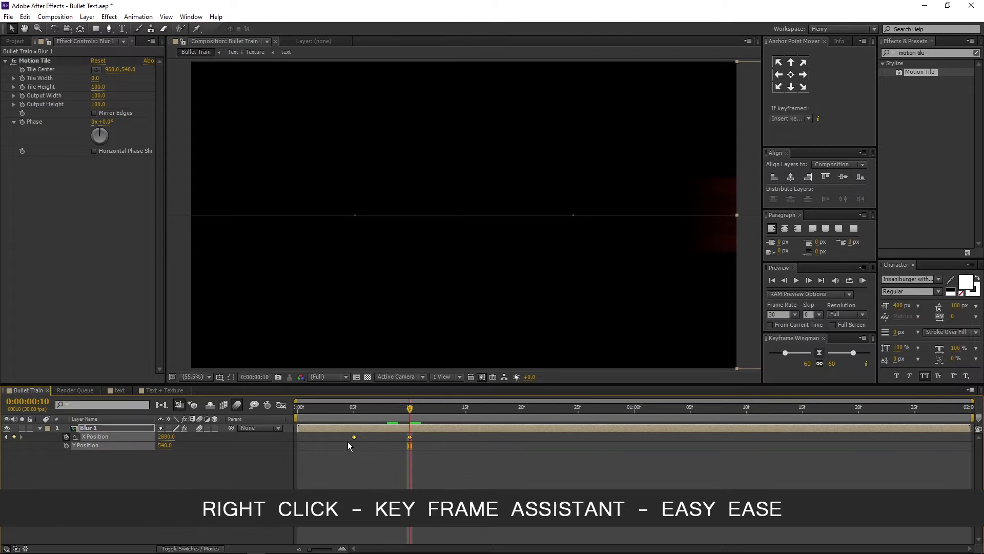
right_click(355, 437)
mouse_move(443, 432)
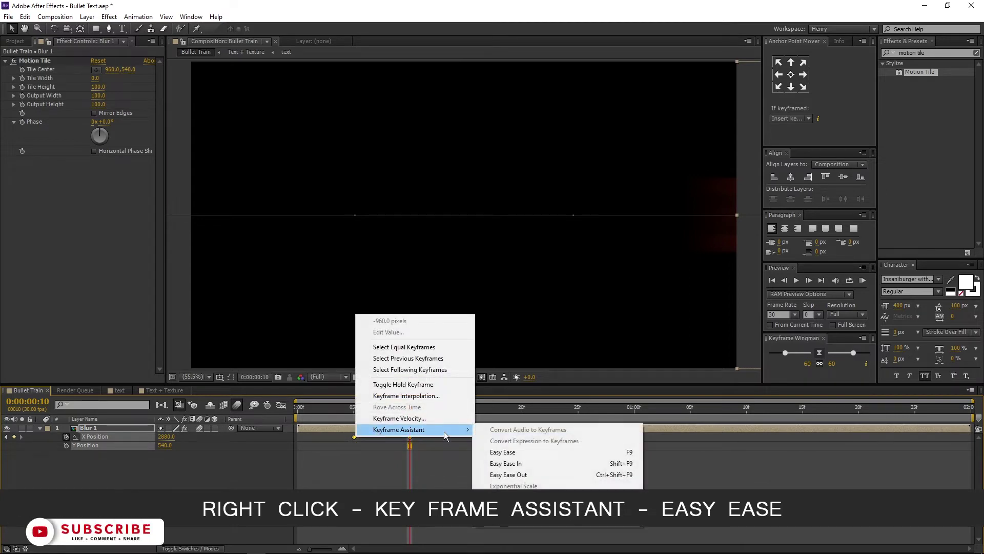
click(515, 452)
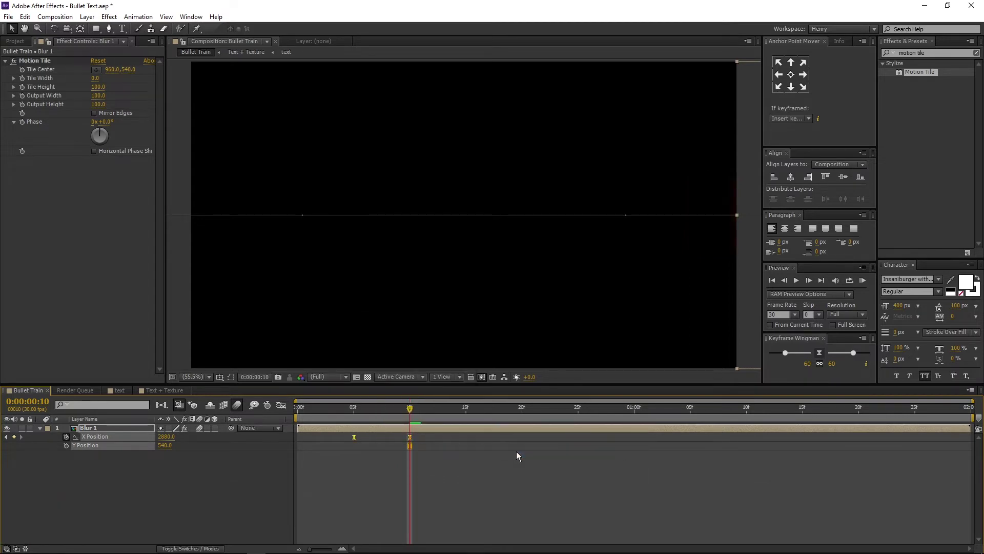
click(516, 452)
click(40, 428)
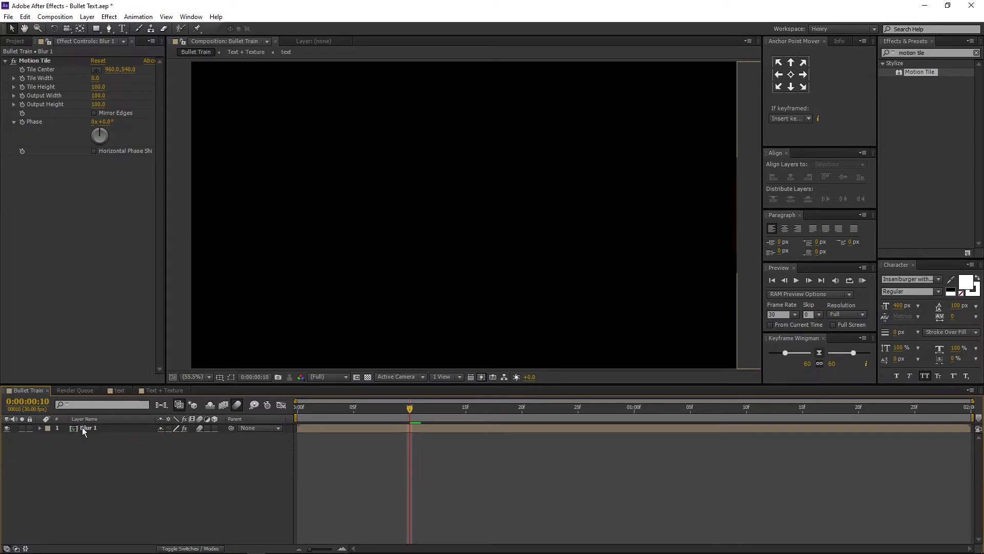
Search Effects & Presets for 'ramp' and apply the Ramp effect to Blur 1
click(122, 428)
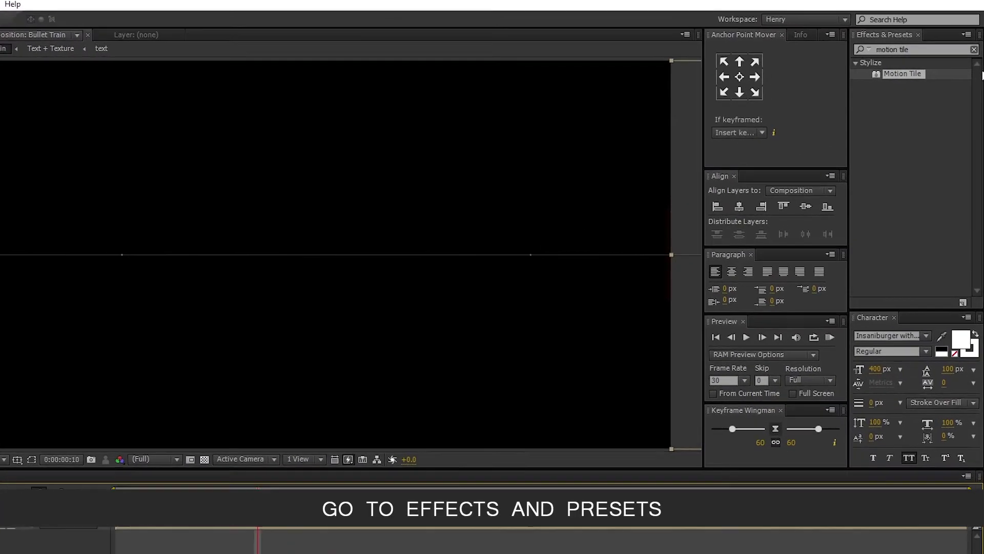
click(976, 52)
click(923, 52)
text(ramp)
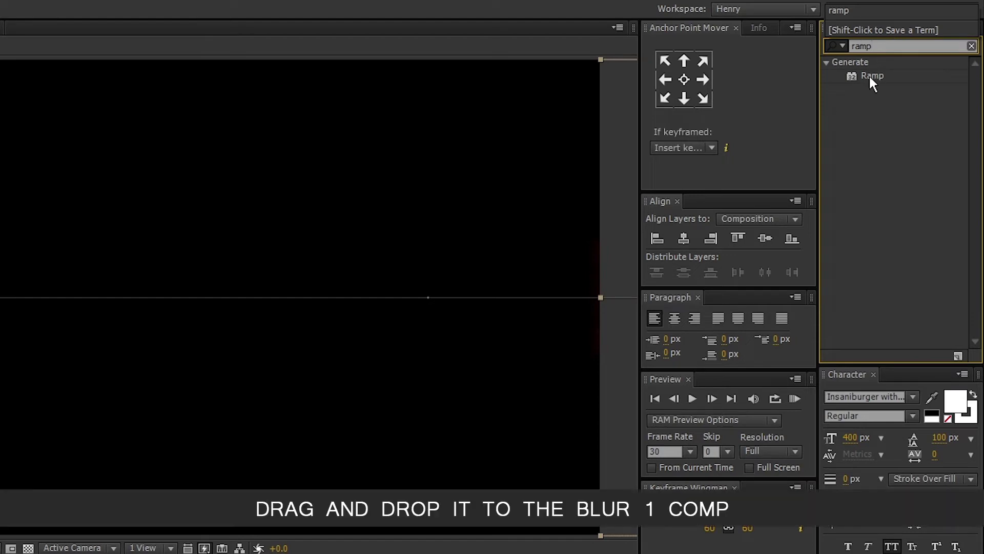
drag(870, 75, 82, 450)
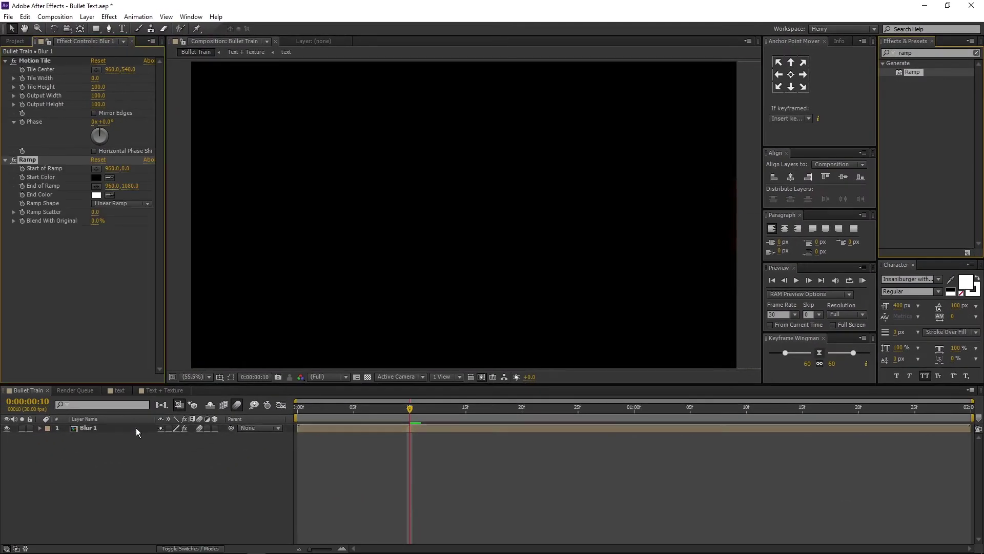
drag(364, 430, 392, 409)
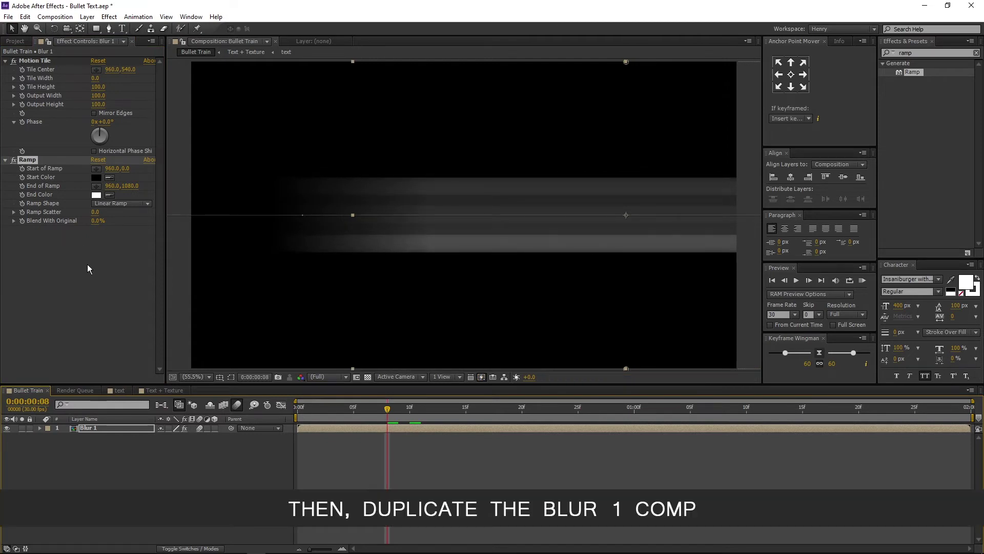
click(109, 430)
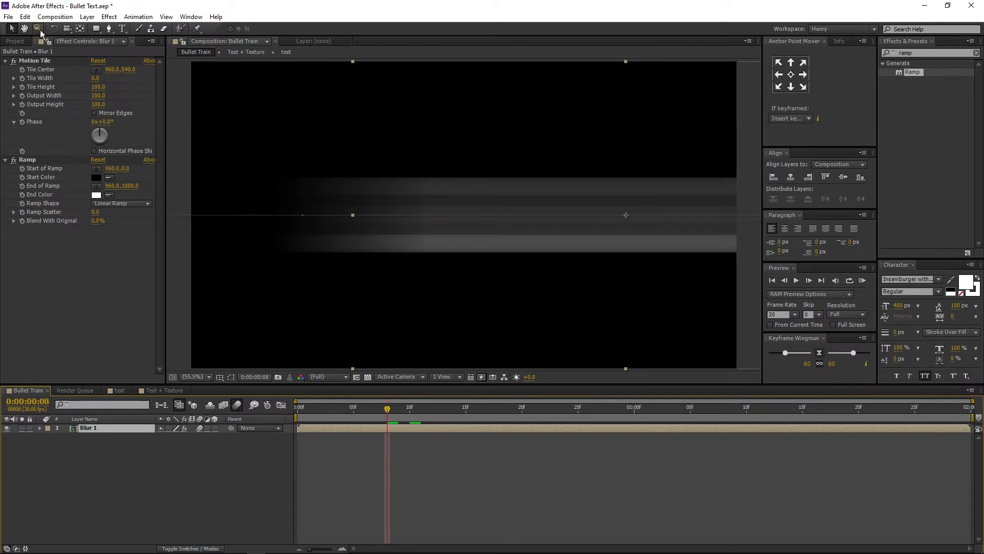
Duplicate Blur 1 into a Blur 2 layer and remove its Ramp effect
click(25, 17)
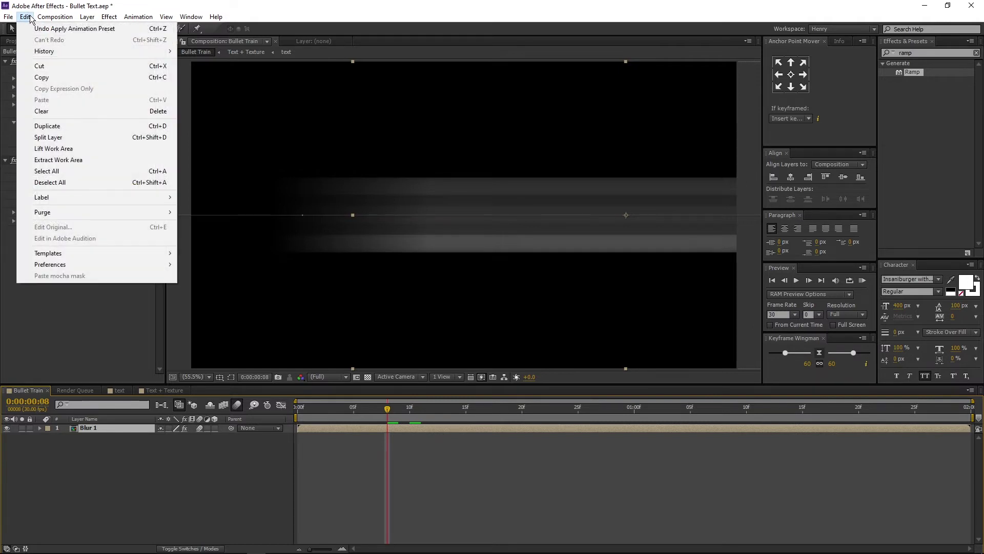
click(76, 125)
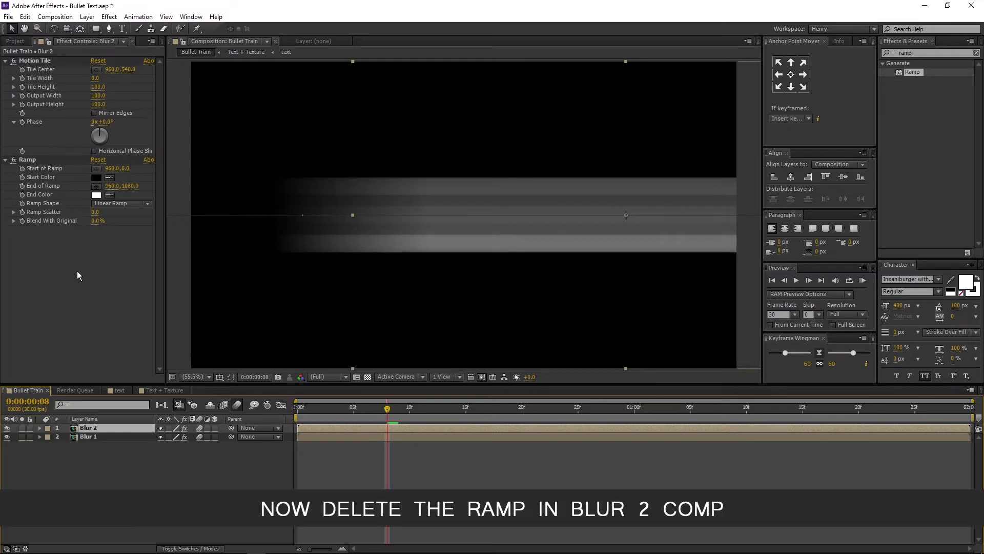
click(32, 161)
key(Delete)
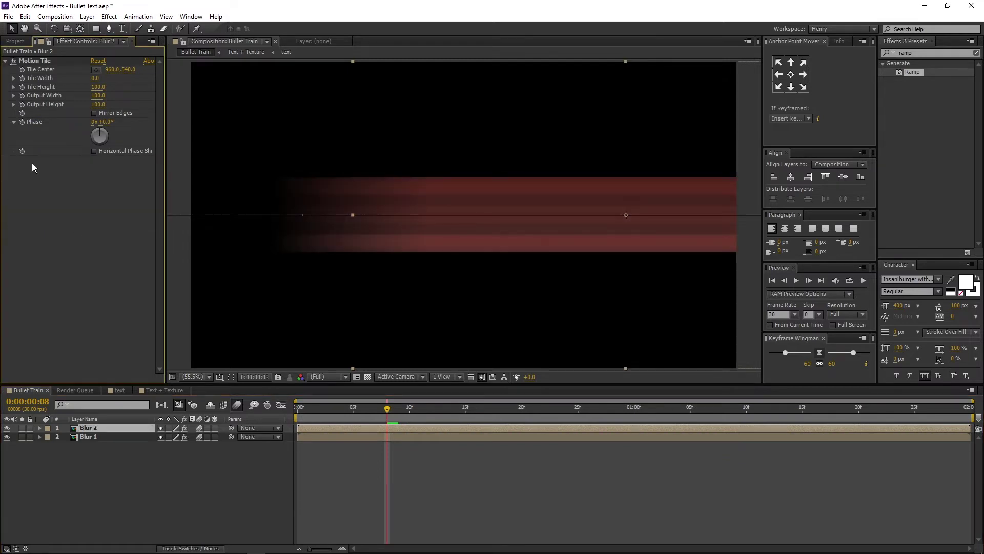
Move Blur 2's first X Position keyframe to frame 10 and preview both streaks in sequence
click(108, 430)
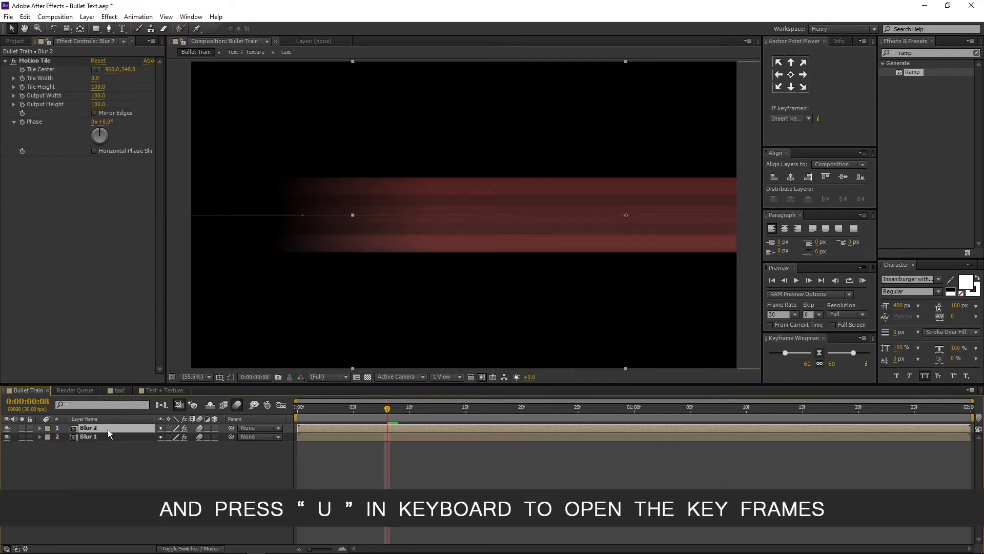
key(u)
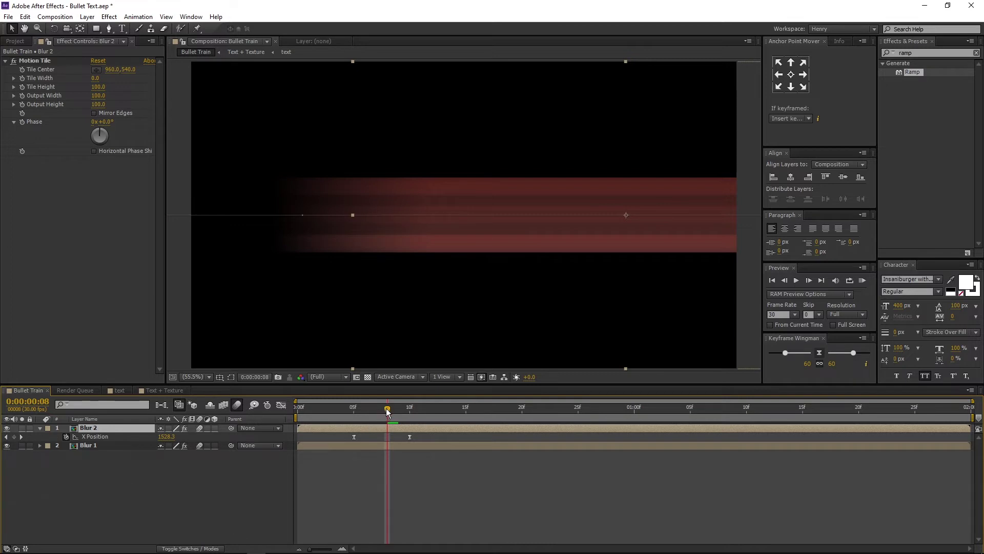
drag(386, 408, 340, 438)
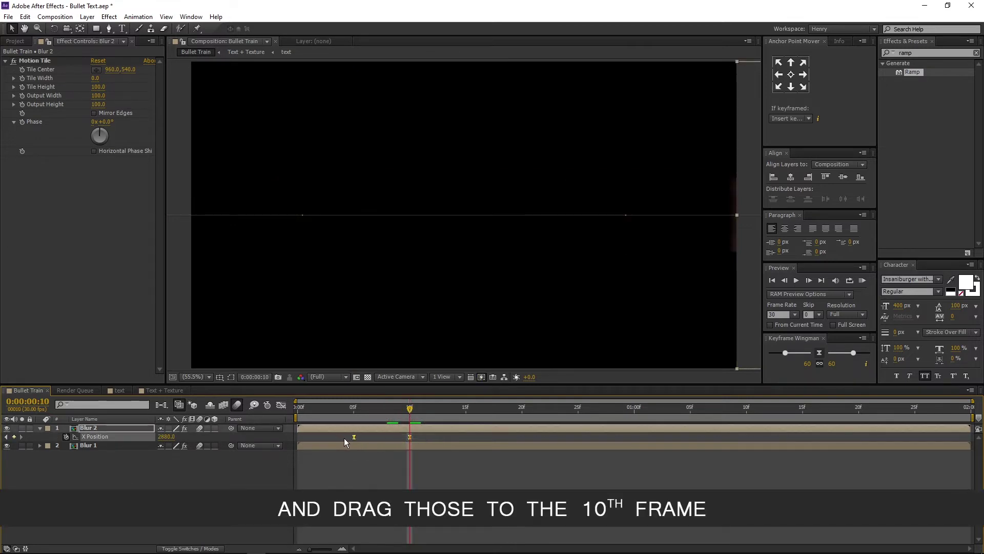
drag(355, 437, 409, 436)
click(340, 407)
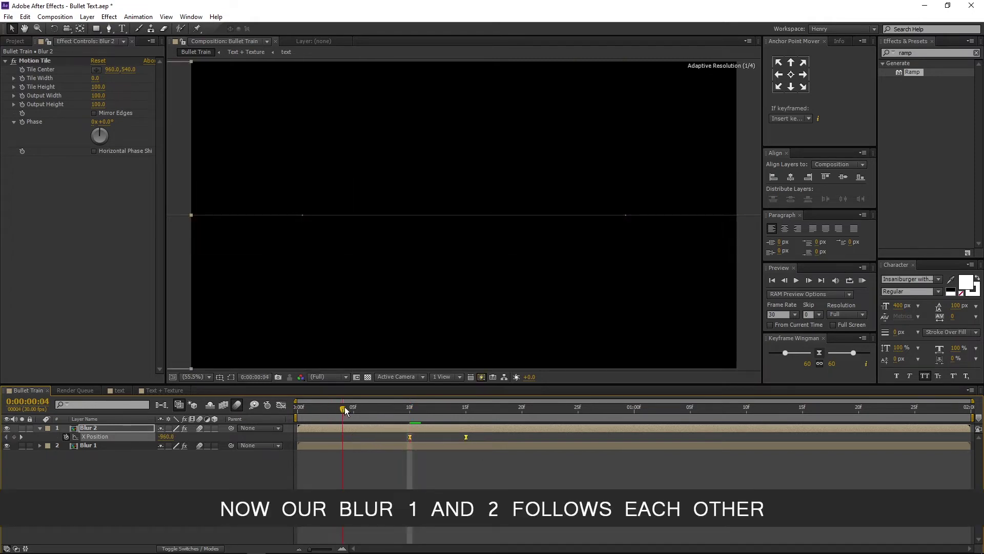
drag(349, 411, 463, 414)
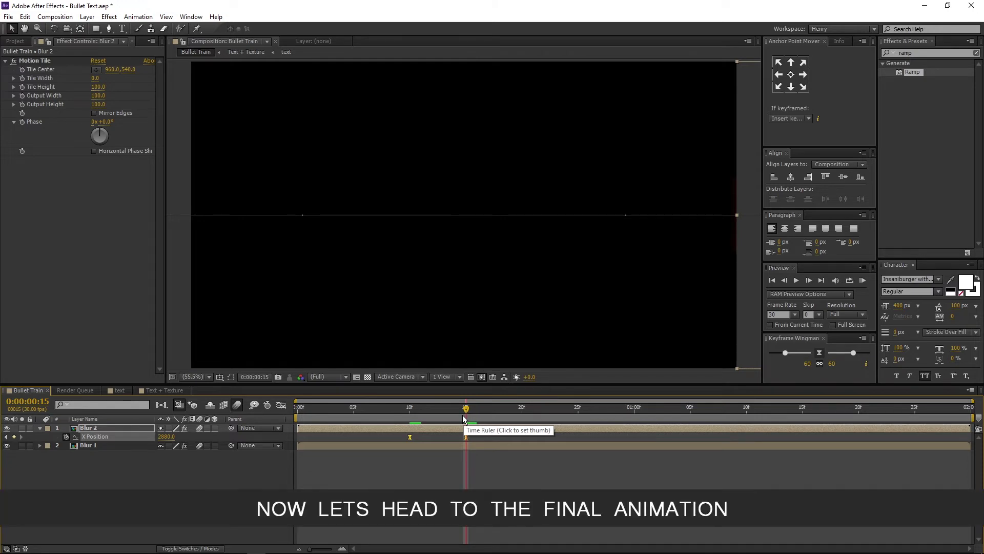
Duplicate Blur 2 and rename the new layer 'Final Text'
click(124, 424)
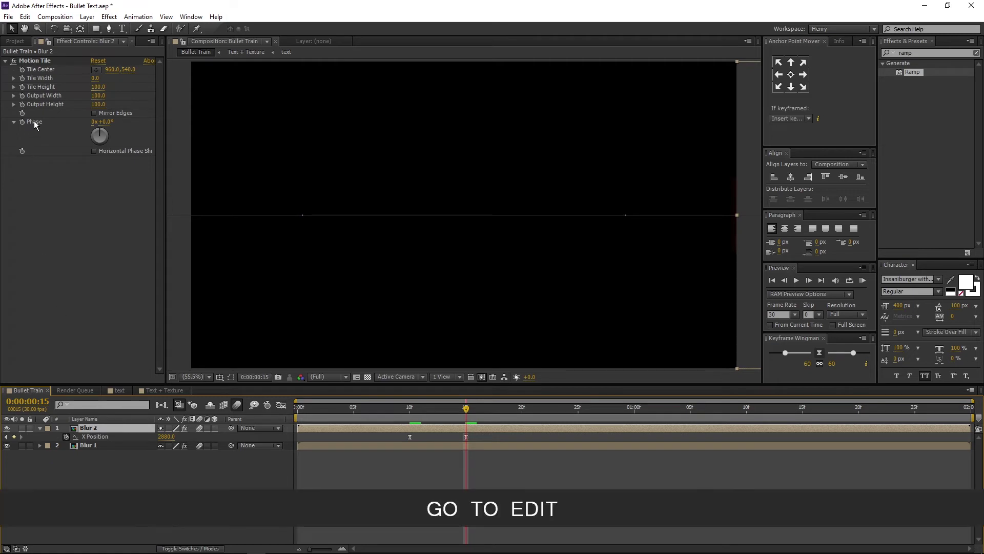
click(25, 16)
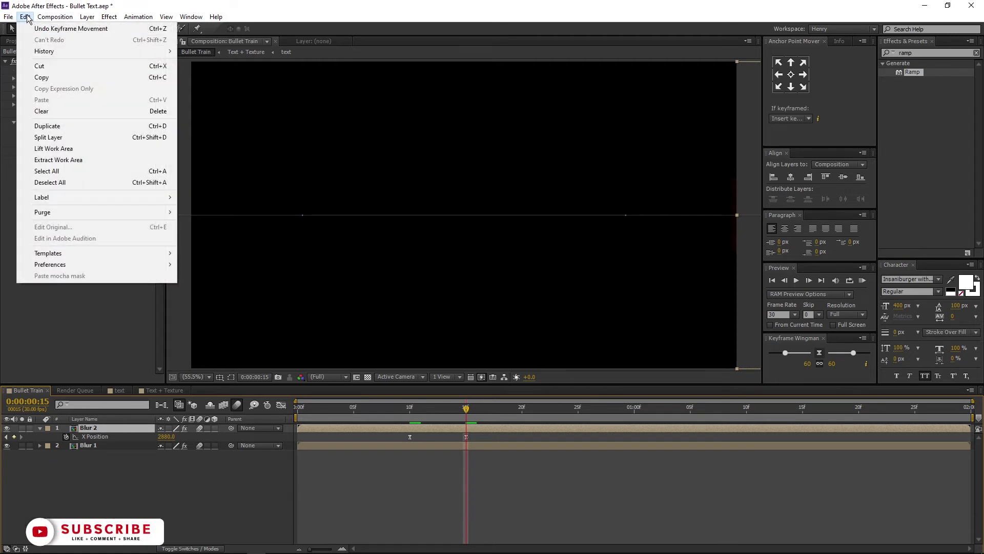
click(58, 125)
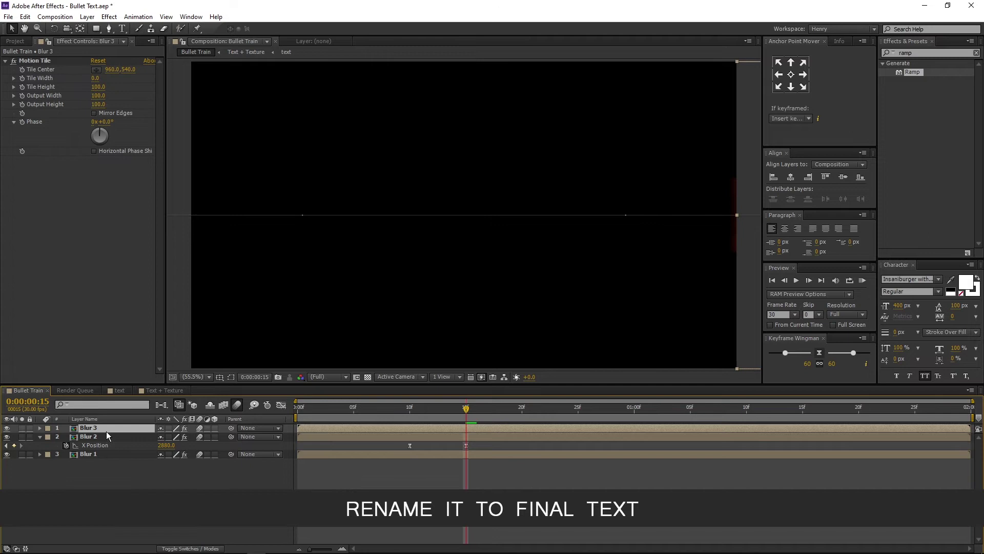
right_click(109, 428)
click(127, 422)
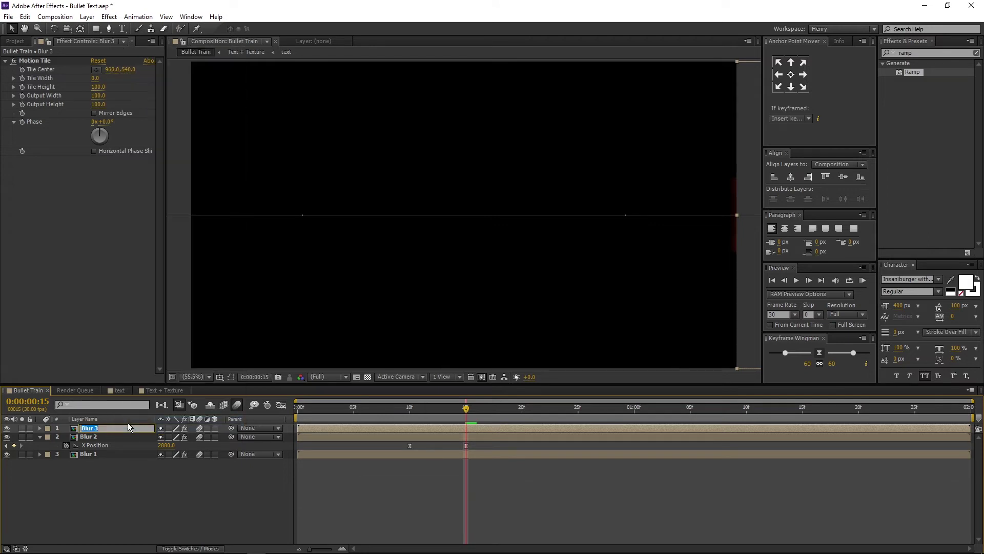
text(Final Text)
key(Return)
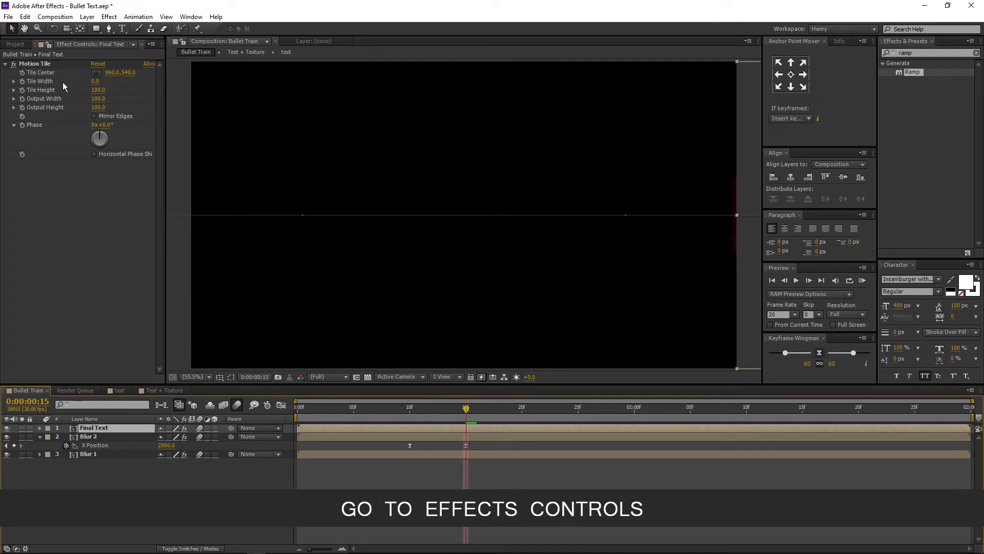
Delete the Motion Tile effect from Final Text and reveal its keyframed properties
click(31, 64)
key(Delete)
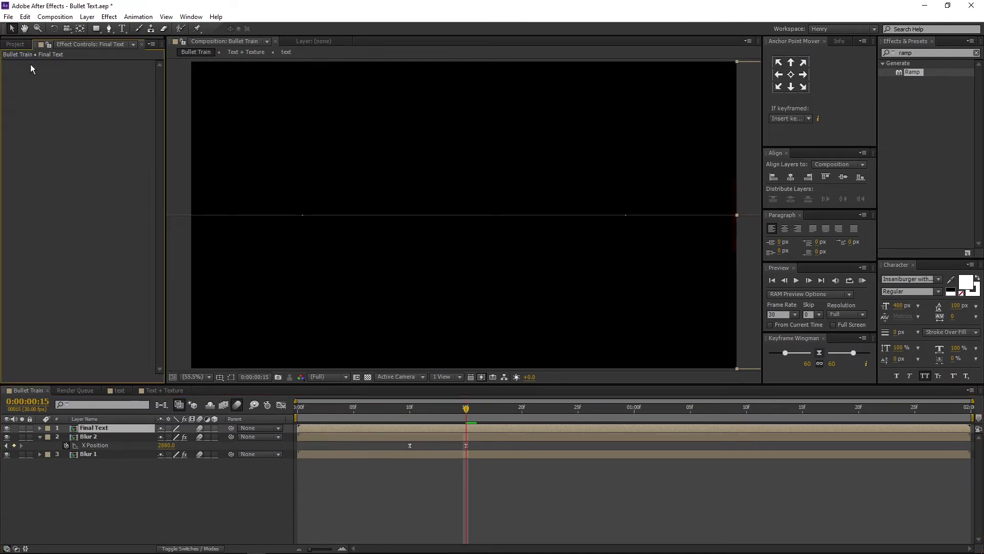
key(u)
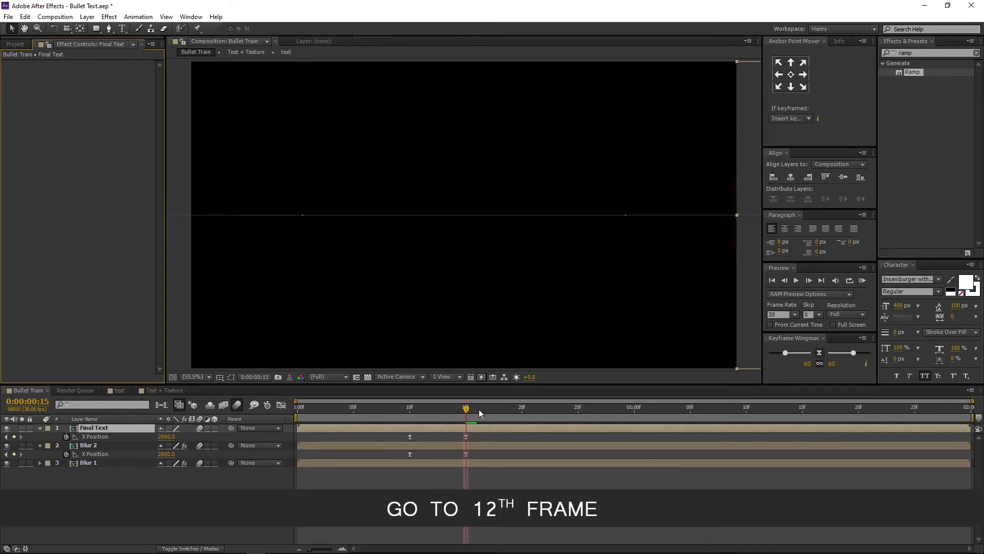
Move Final Text's first X Position keyframe to frame 12 and delete the frame-15 keyframe
drag(463, 407, 425, 407)
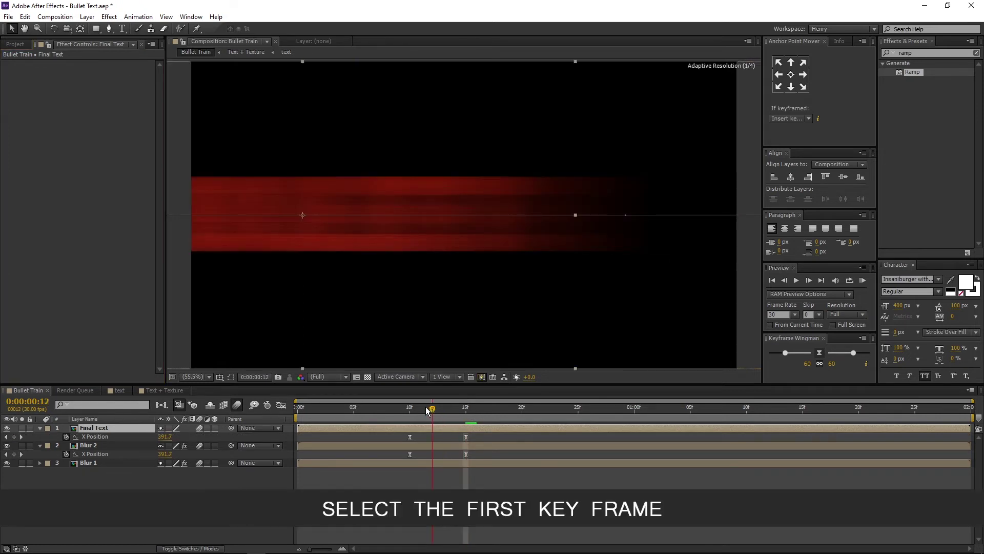
click(410, 436)
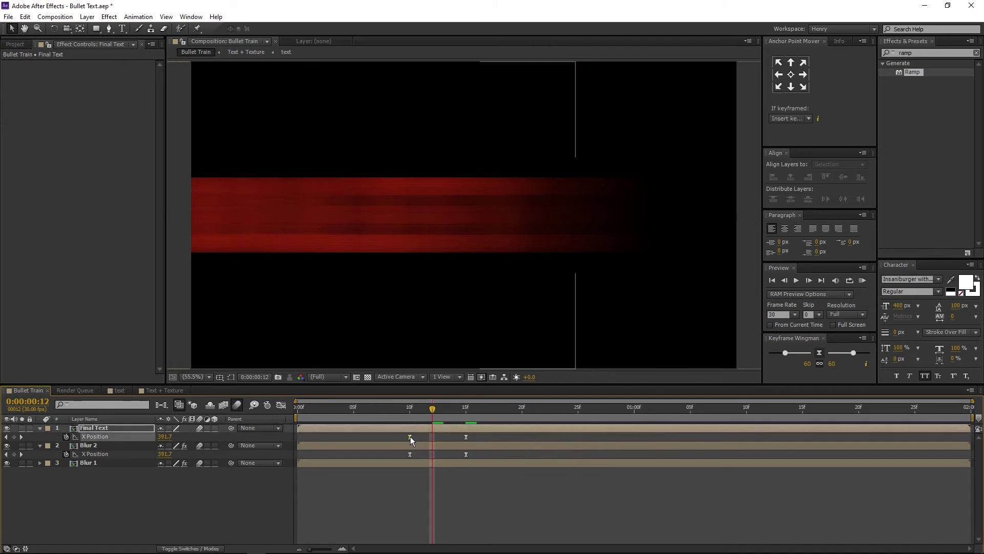
drag(410, 437, 433, 437)
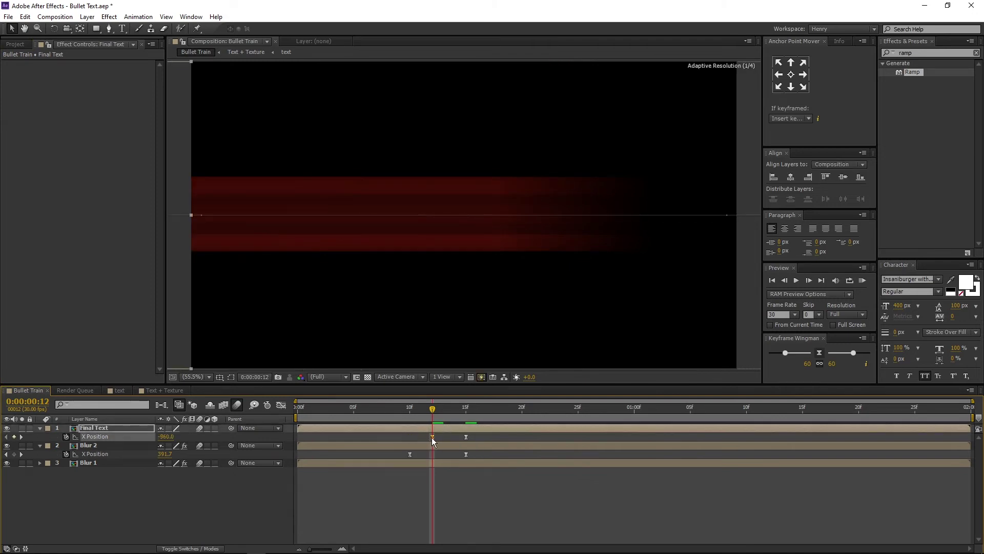
click(465, 408)
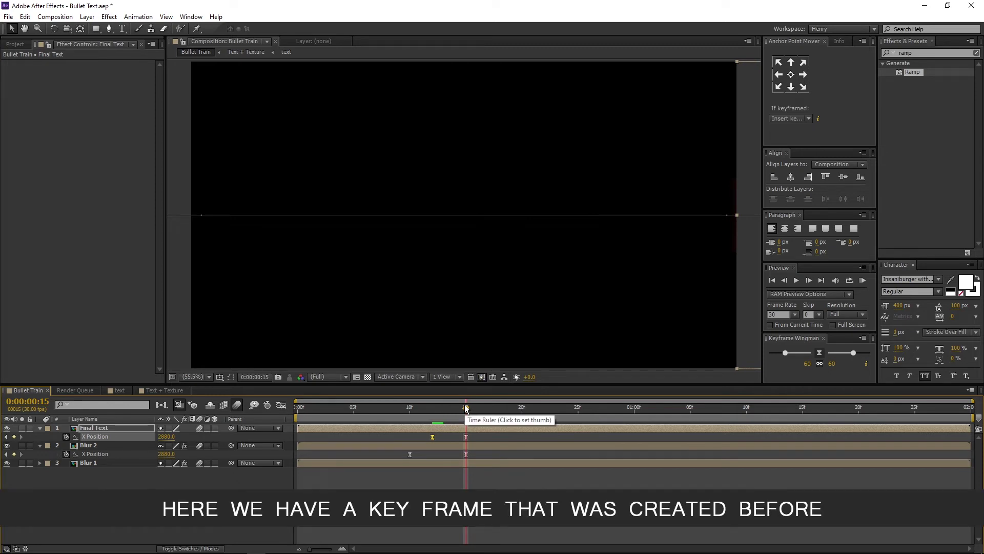
click(466, 437)
key(Delete)
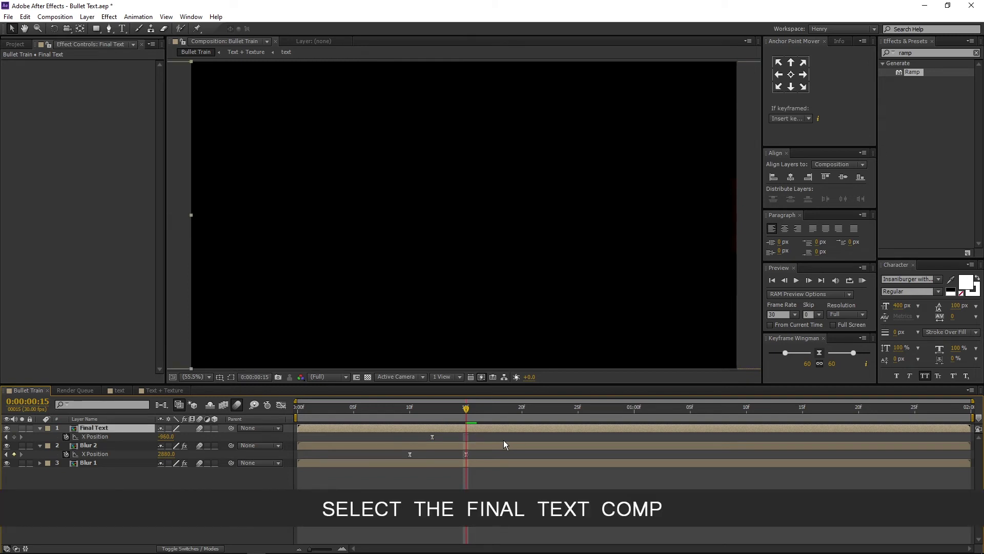
Fit Final Text to the Bullet Train comp, then scrub to frame 16 to preview the BULLET reveal
right_click(105, 428)
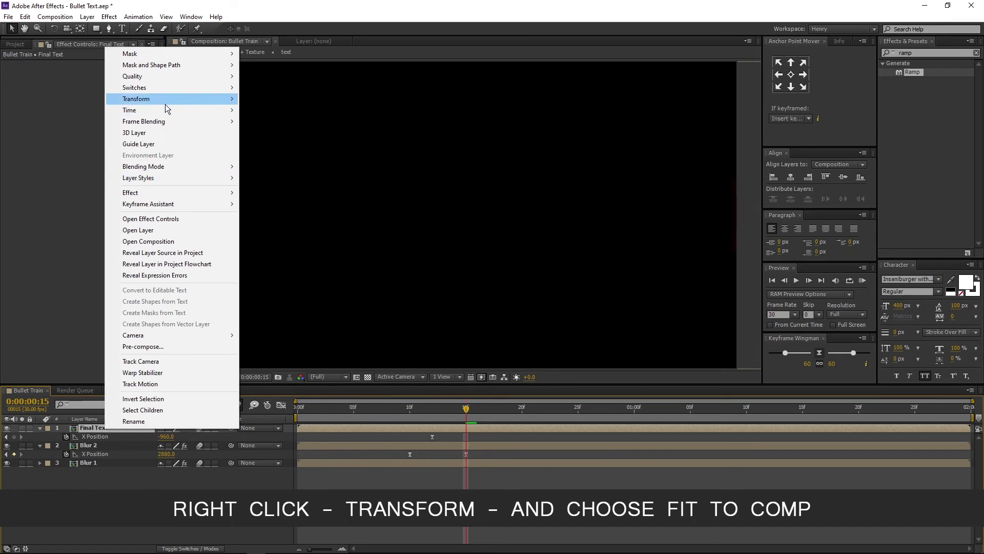
mouse_move(165, 103)
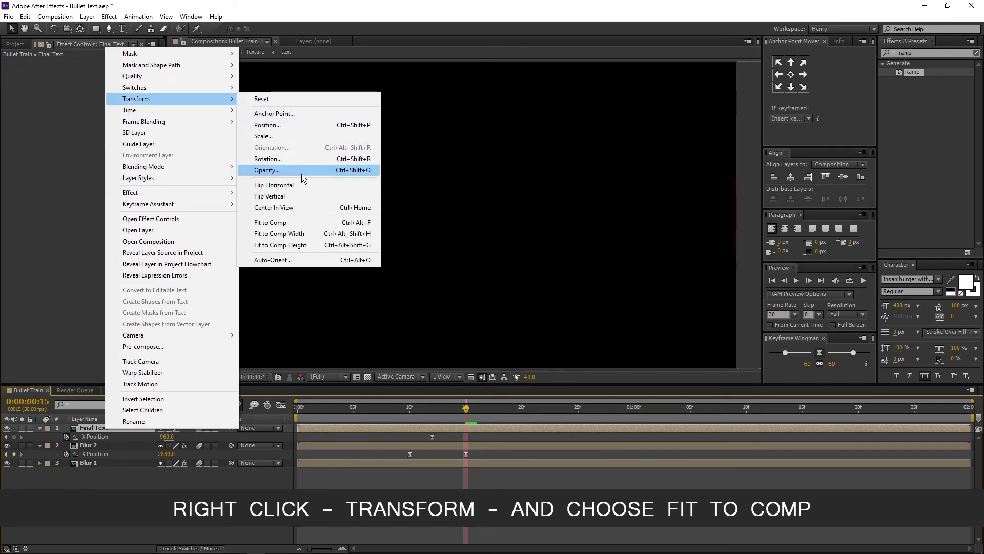
click(307, 224)
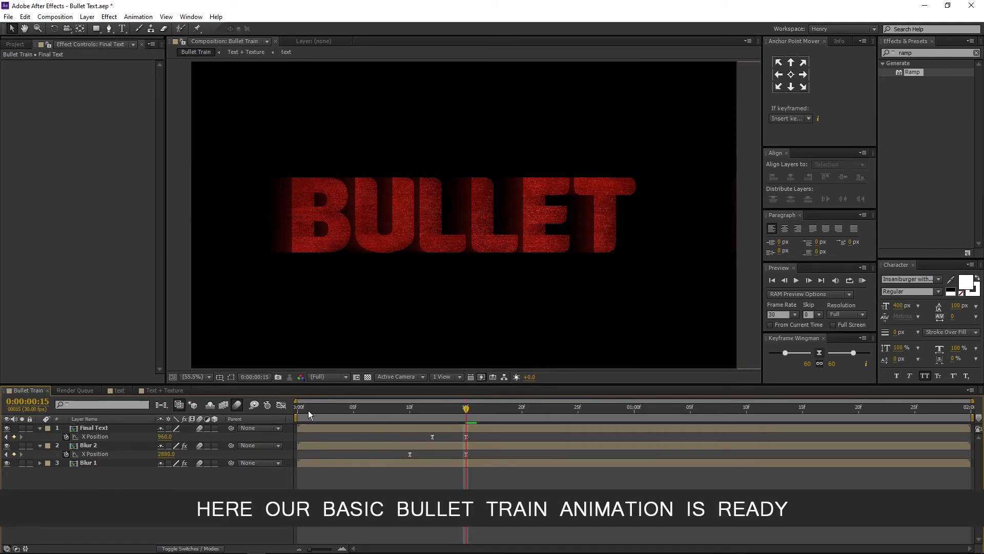
drag(308, 410, 461, 411)
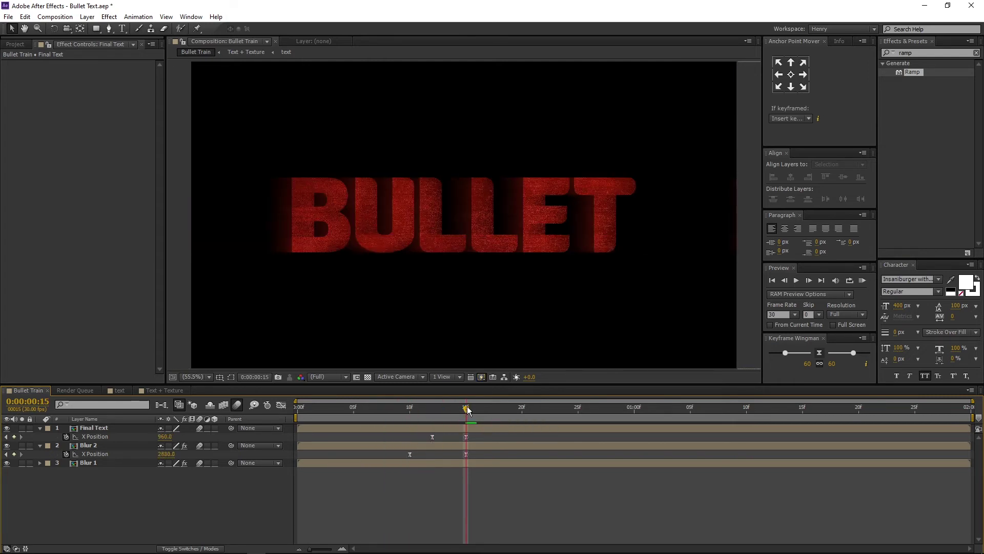
drag(473, 410, 476, 410)
Search Effects & Presets for 'wiggle' and drop Wiggle - position onto Final Text
click(129, 428)
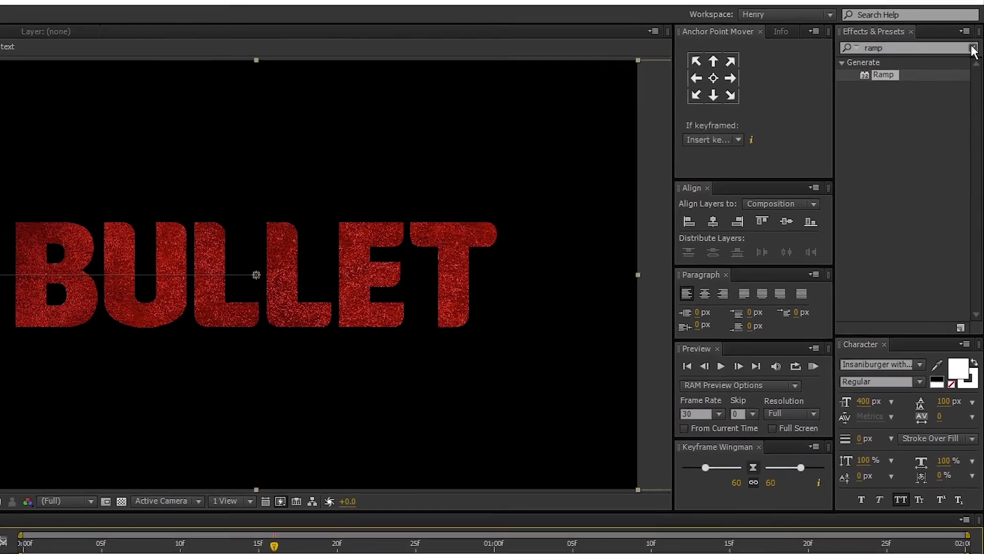
click(975, 51)
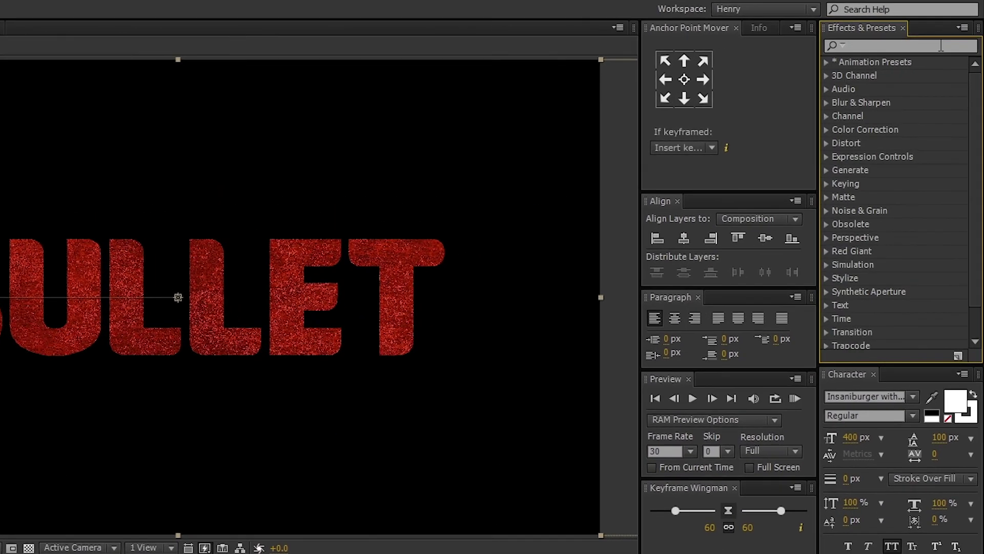
text(wiggl)
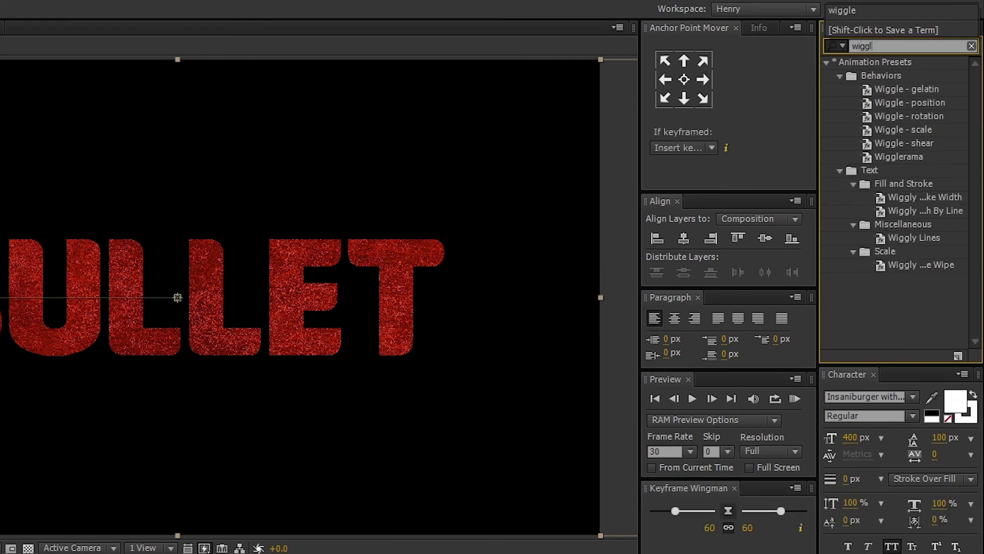
text(e)
click(928, 105)
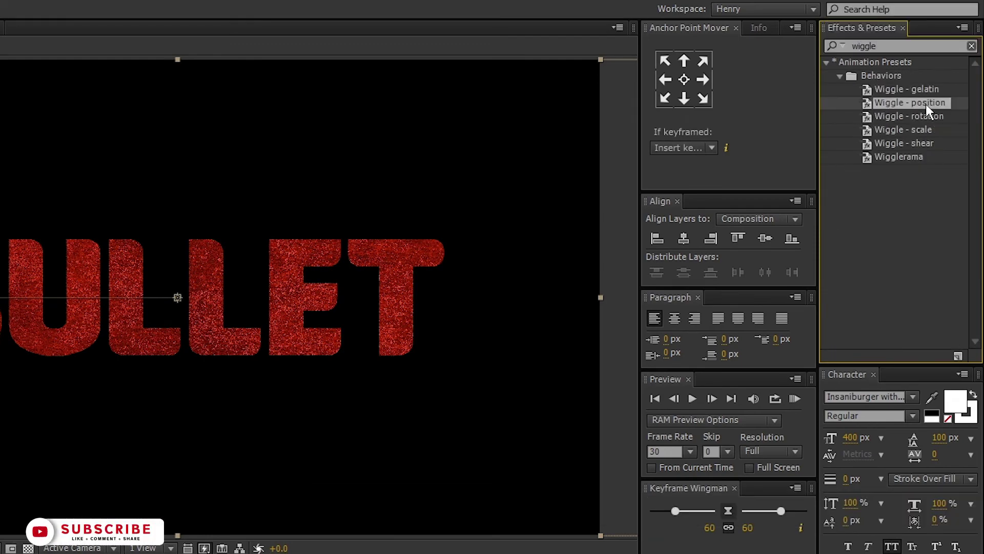
drag(928, 108, 0, 553)
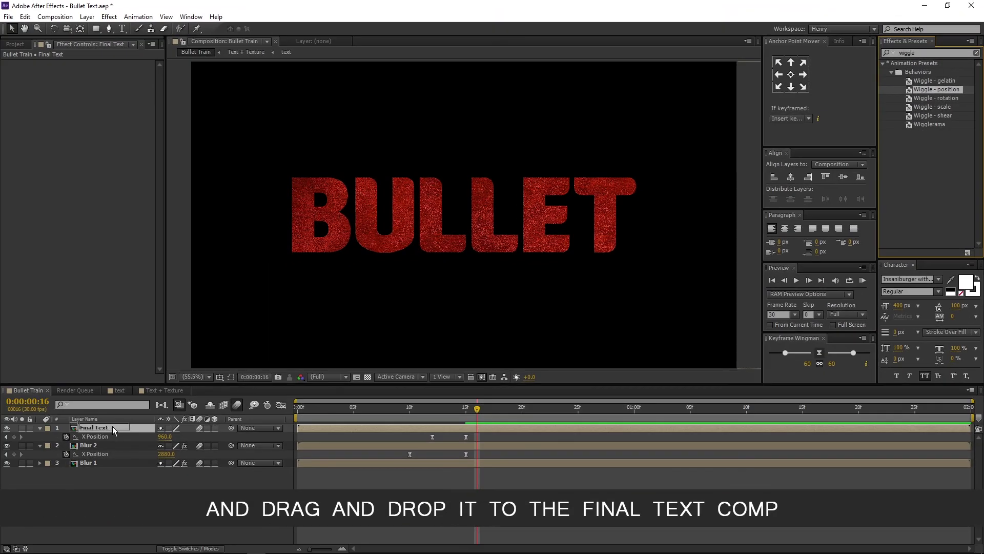
drag(112, 426, 112, 426)
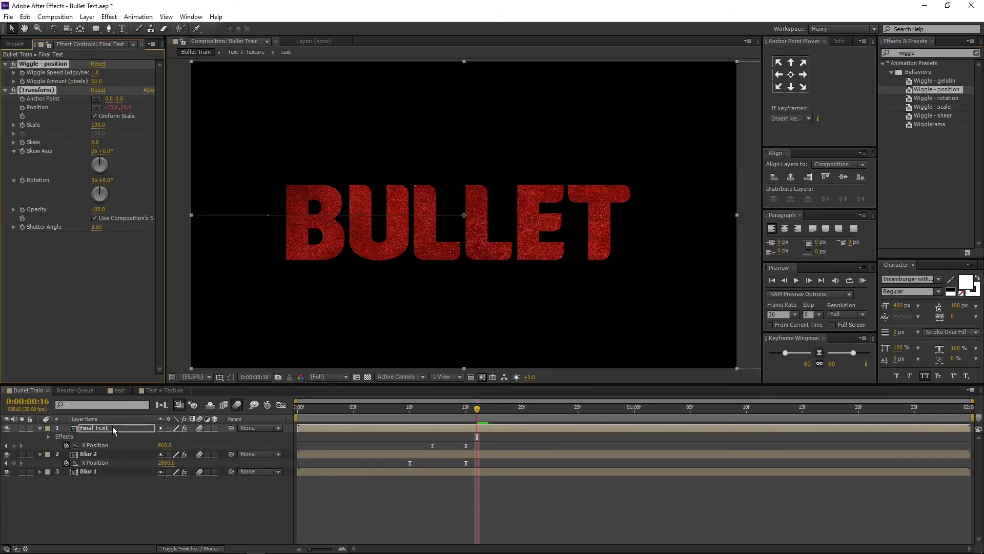
At frame 10, set Wiggle Speed and Wiggle Amount to 0 and keyframe both
click(49, 436)
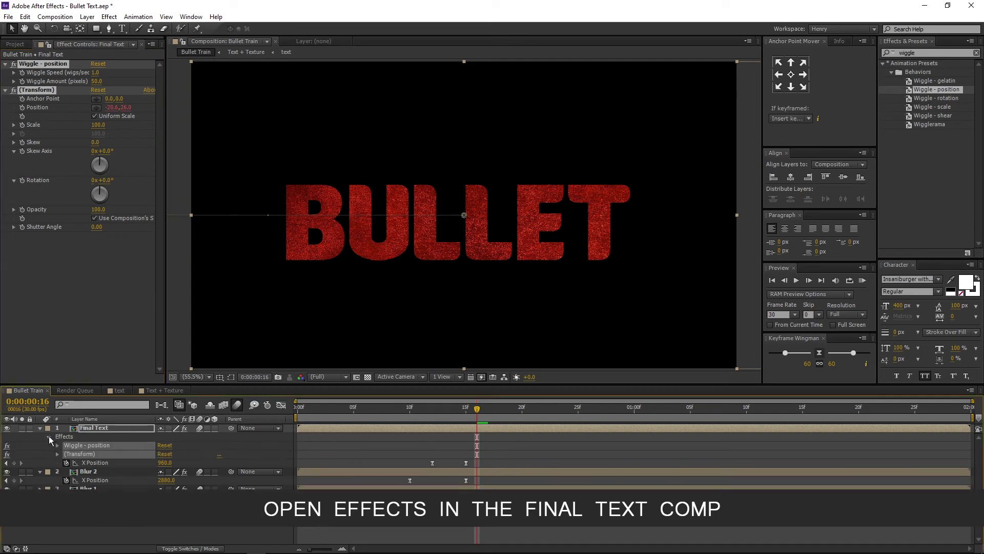
click(57, 445)
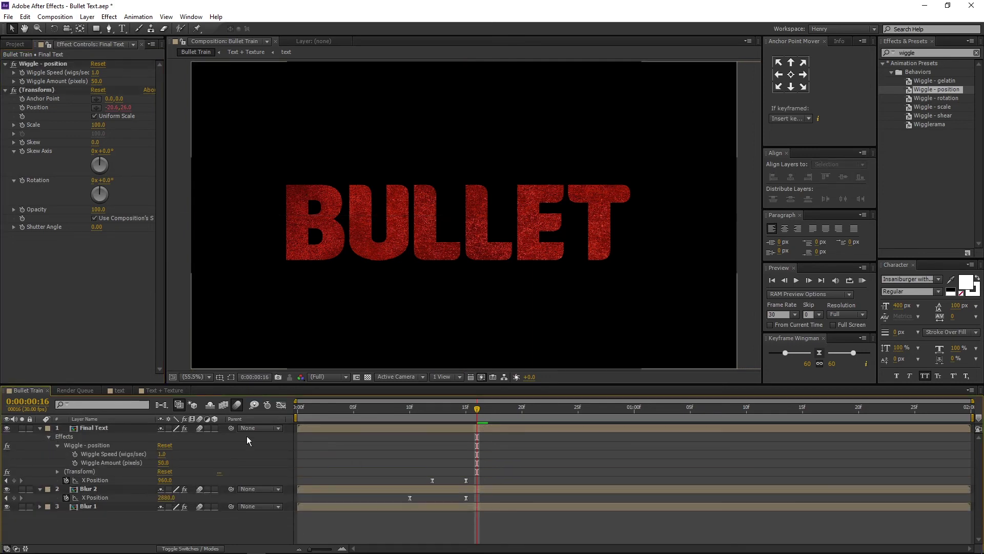
click(409, 410)
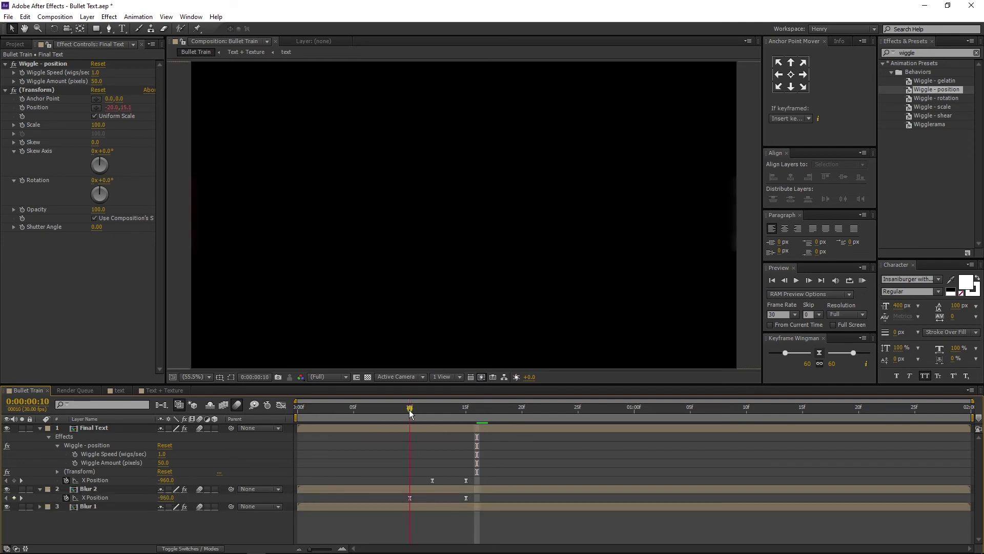
click(161, 454)
text(0)
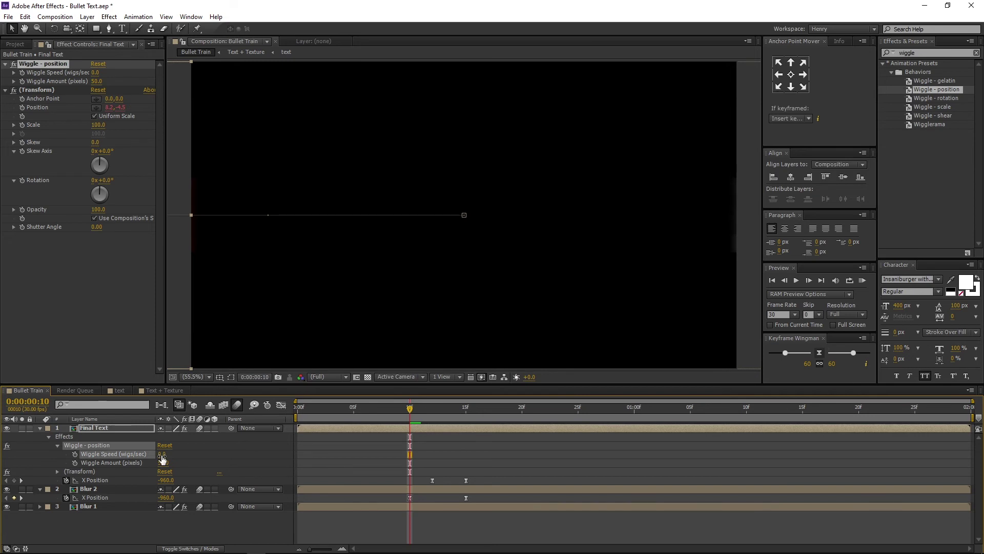
key(Tab)
text(0)
key(Return)
click(75, 454)
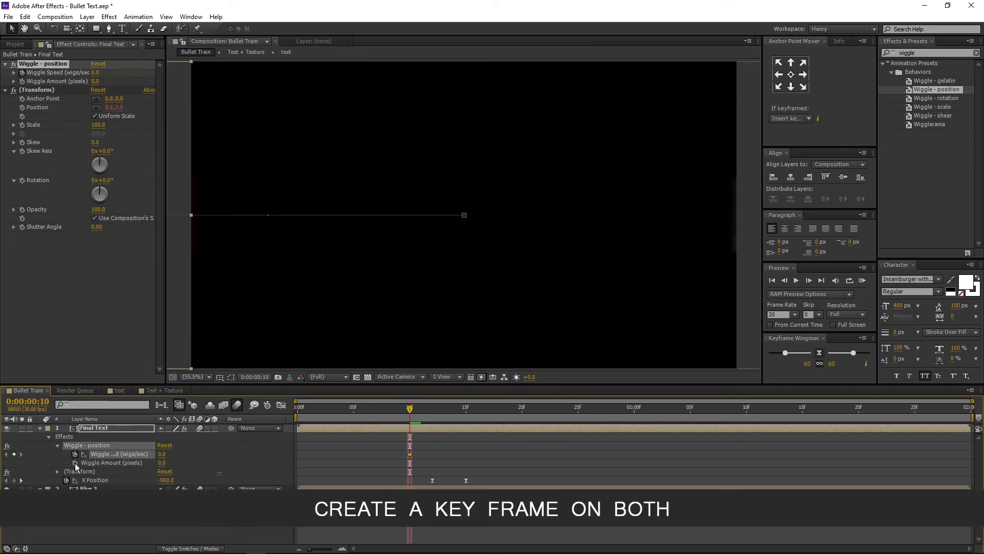
click(74, 462)
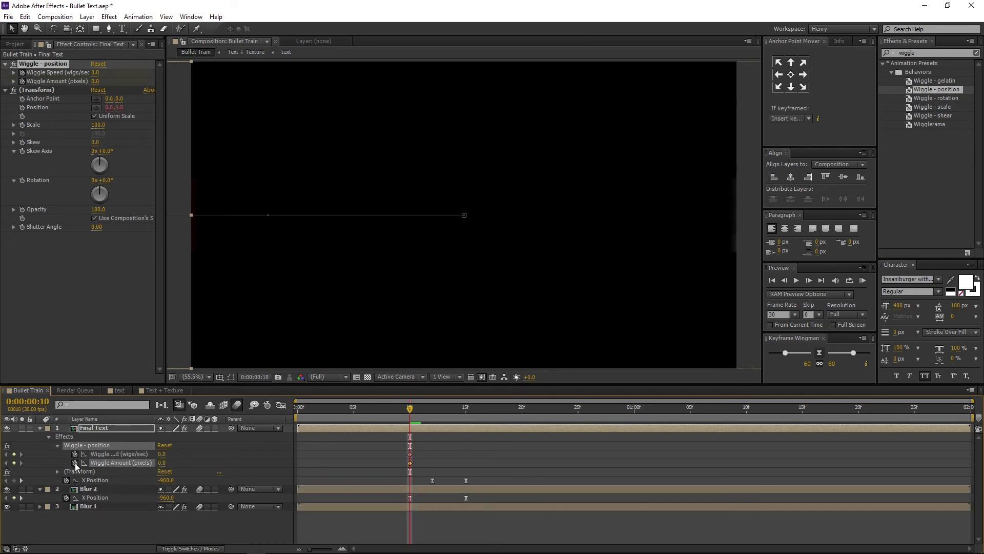
At frame 20, set Wiggle Speed to 5 and Wiggle Amount to 20
click(522, 412)
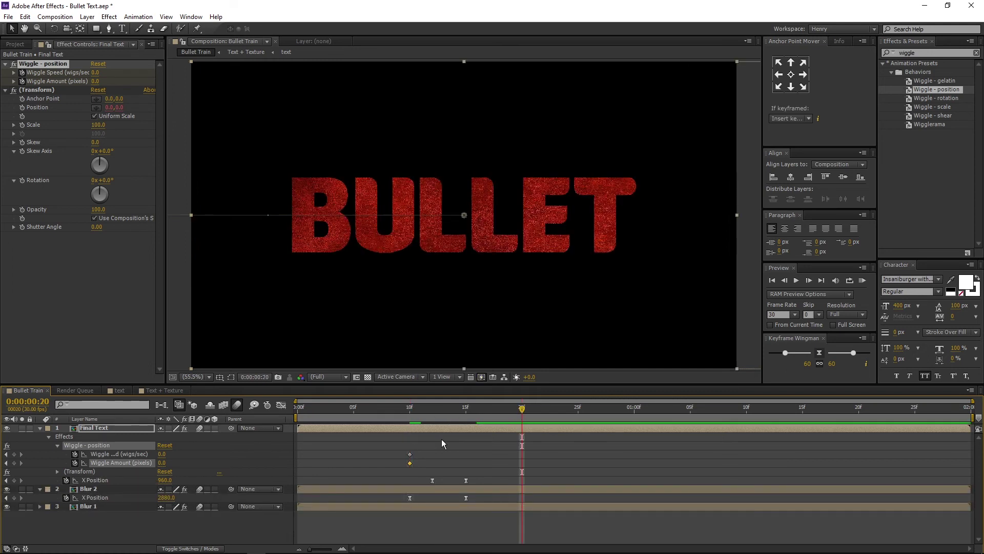
click(162, 453)
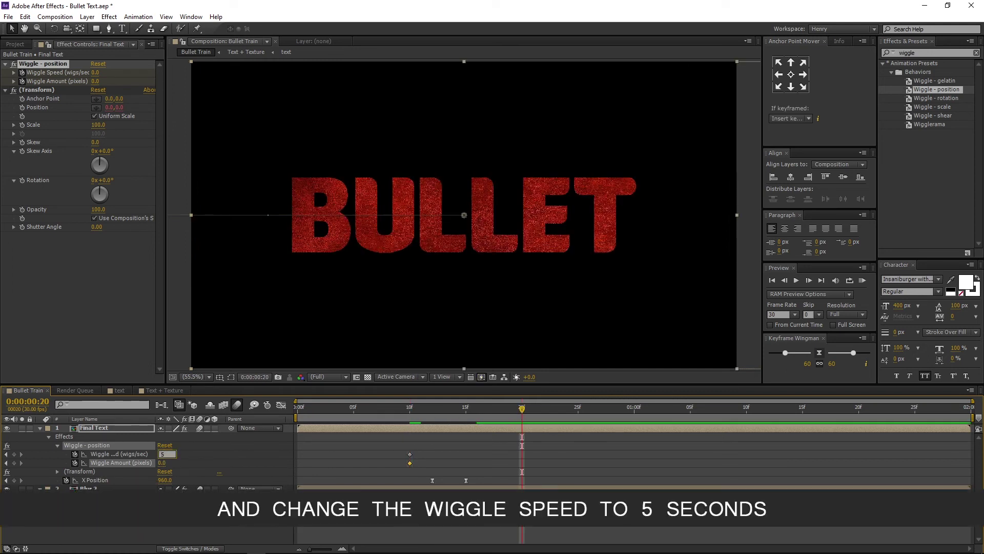
text(5)
key(Return)
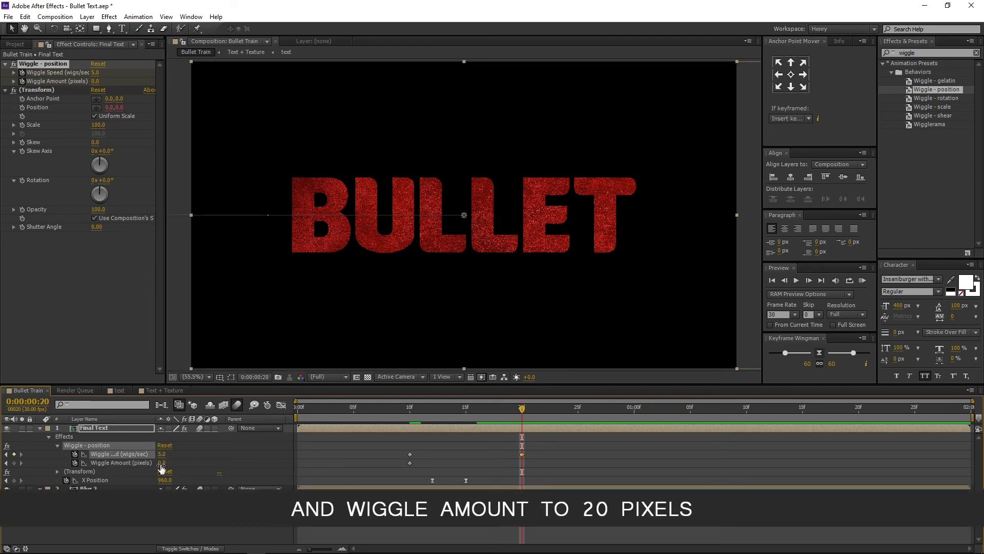
click(161, 463)
text(20)
key(Return)
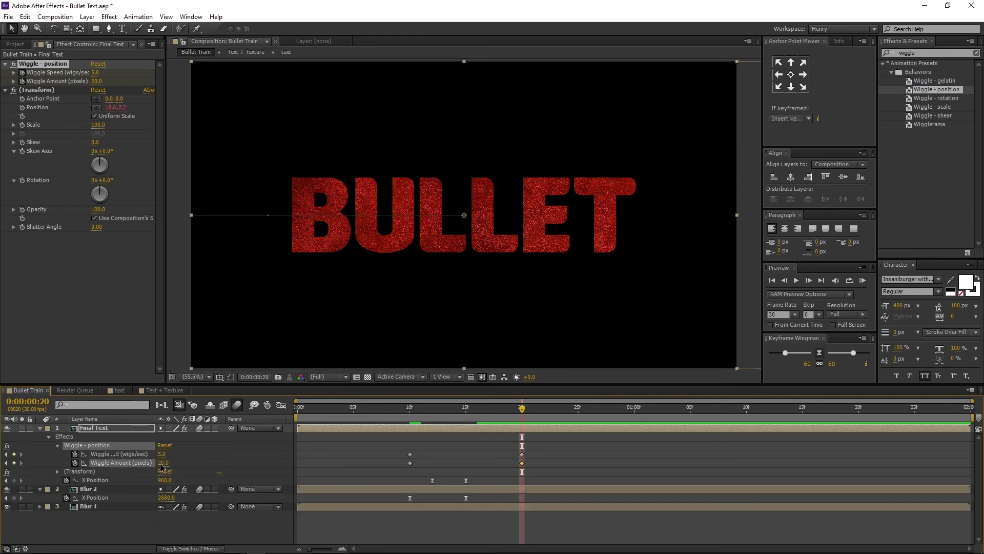
At the one-second mark, set Wiggle Speed and Wiggle Amount back to 0
click(633, 417)
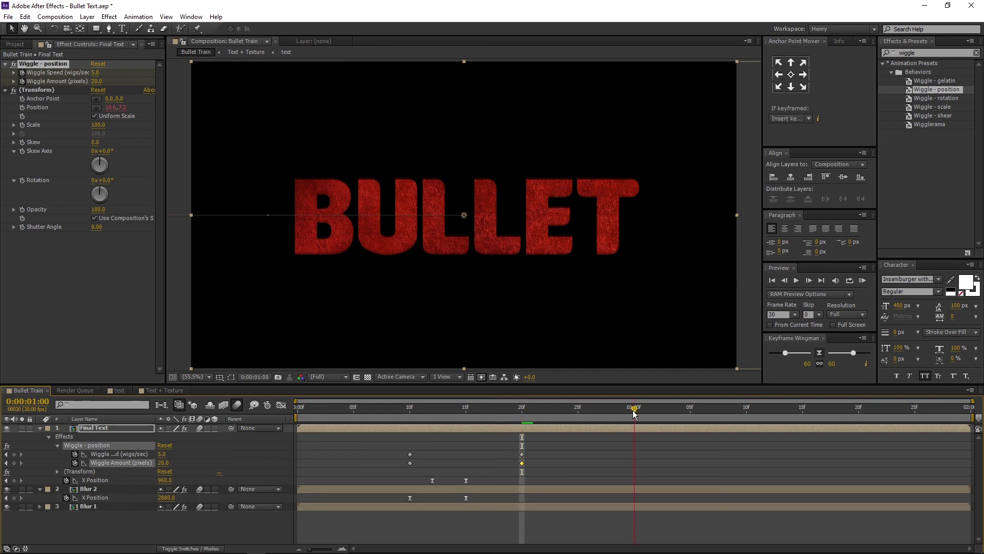
click(162, 454)
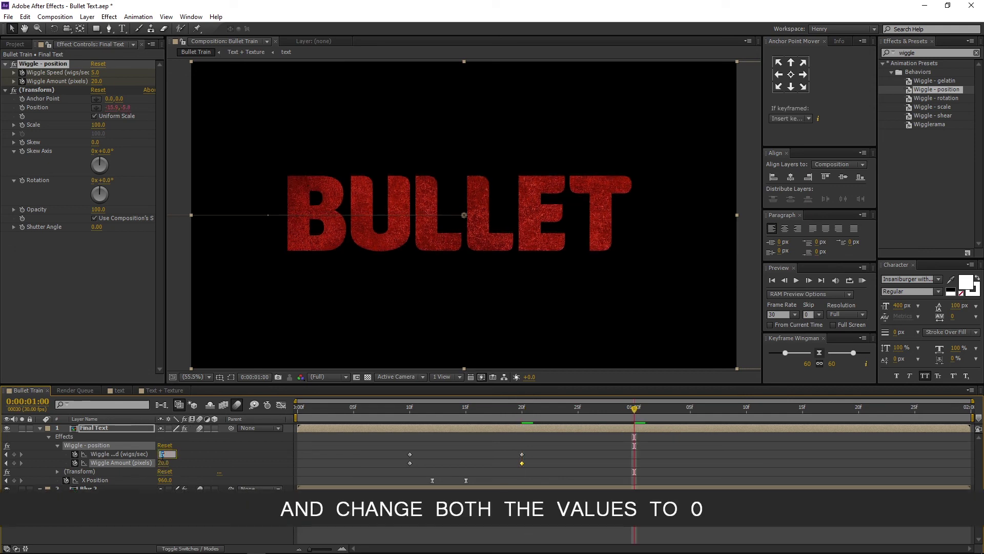
text(0)
key(Tab)
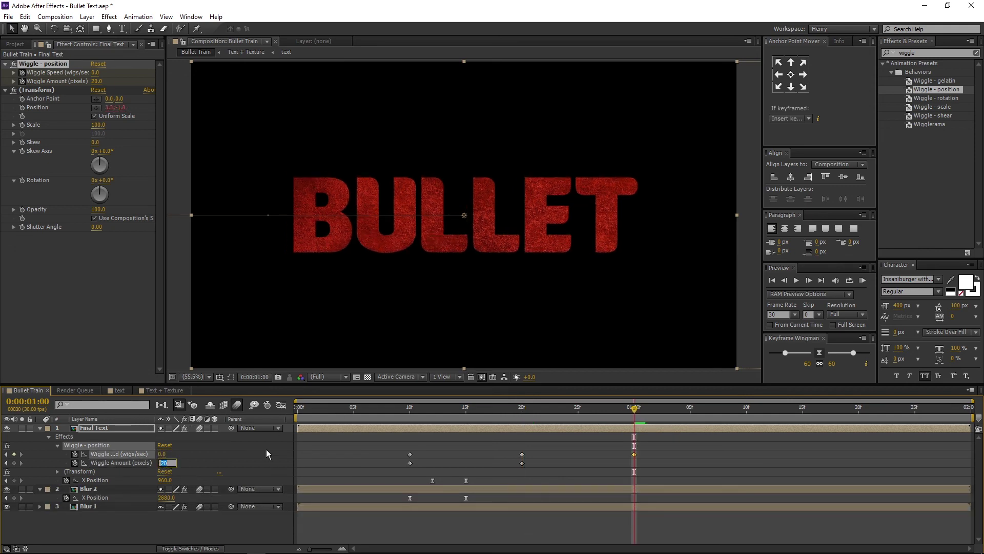
text(0)
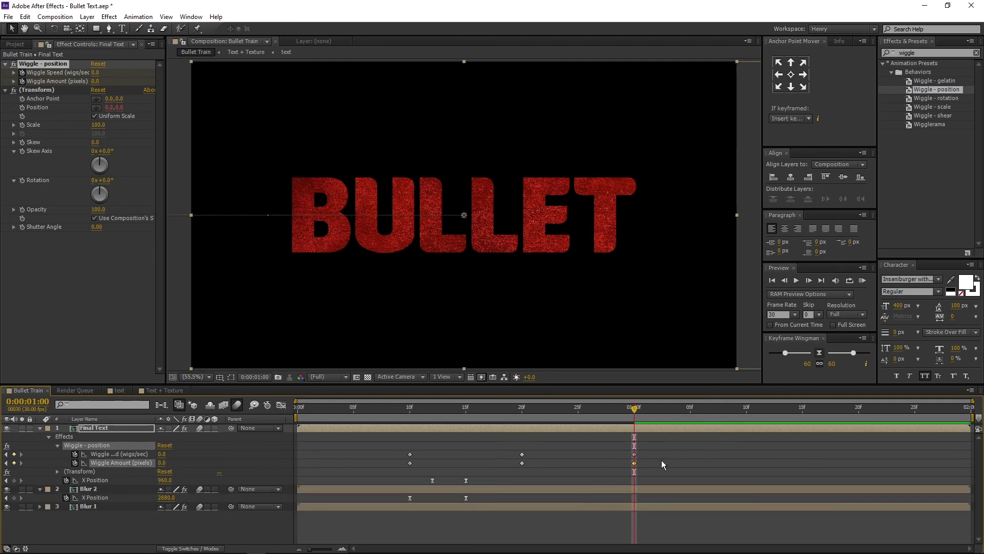
Apply Easy Ease to all the wiggle keyframes
drag(662, 450, 396, 466)
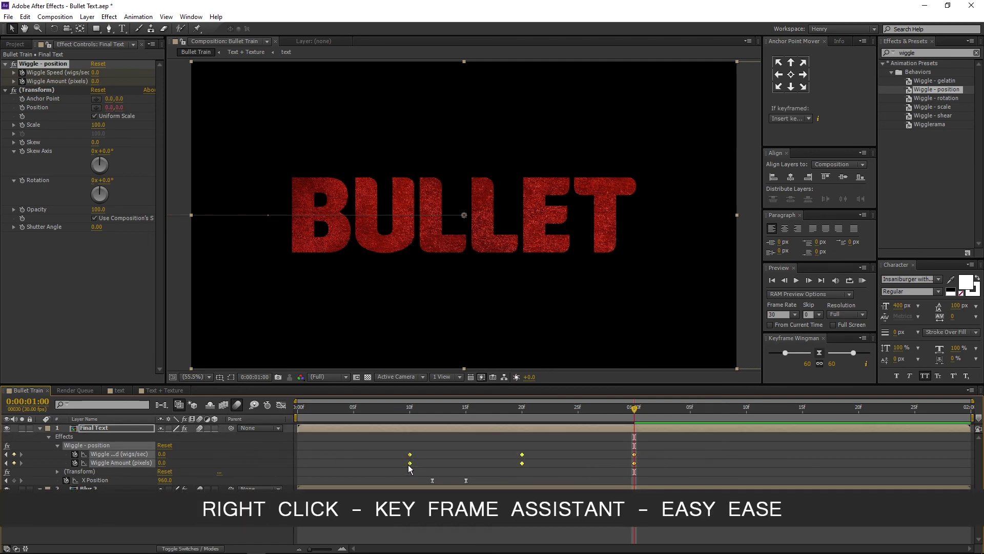
right_click(408, 464)
mouse_move(418, 462)
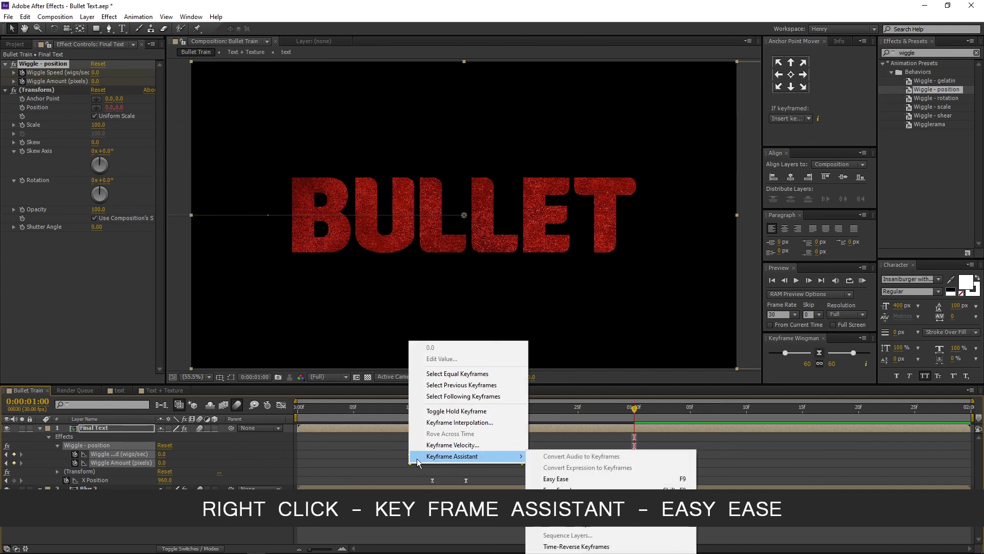
click(585, 479)
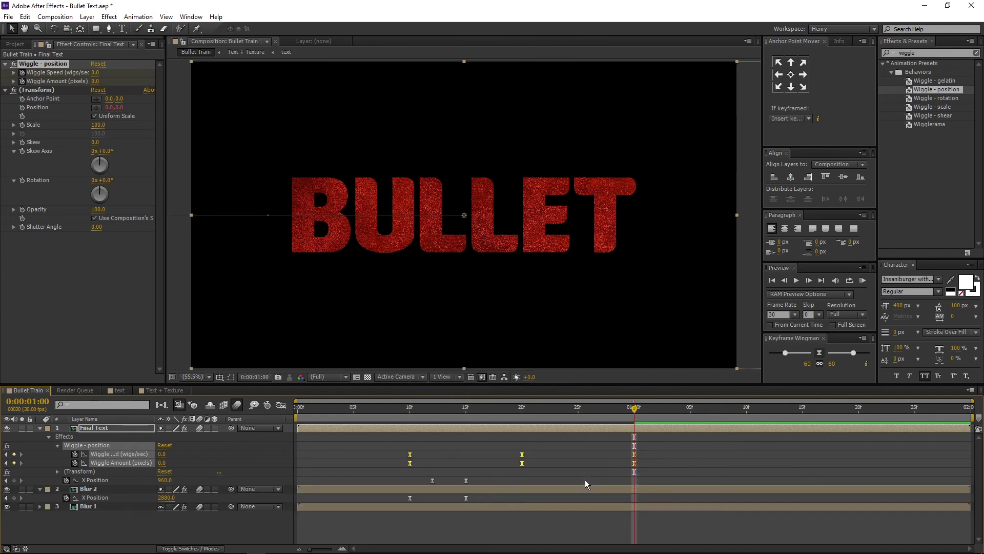